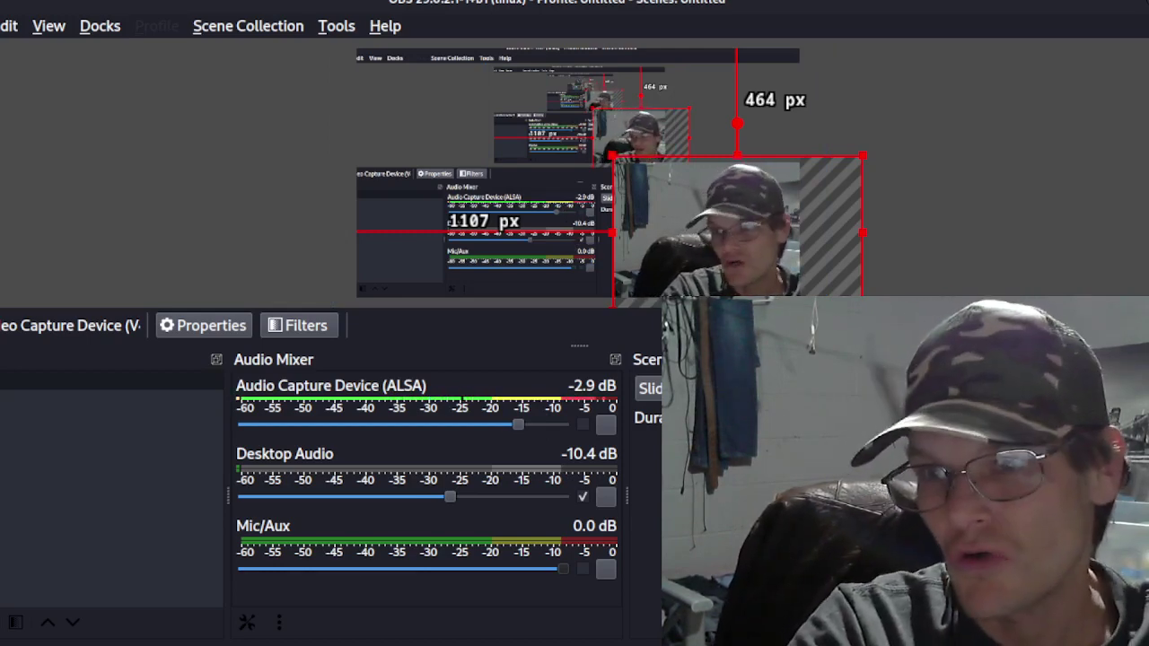
key(alt+Tab)
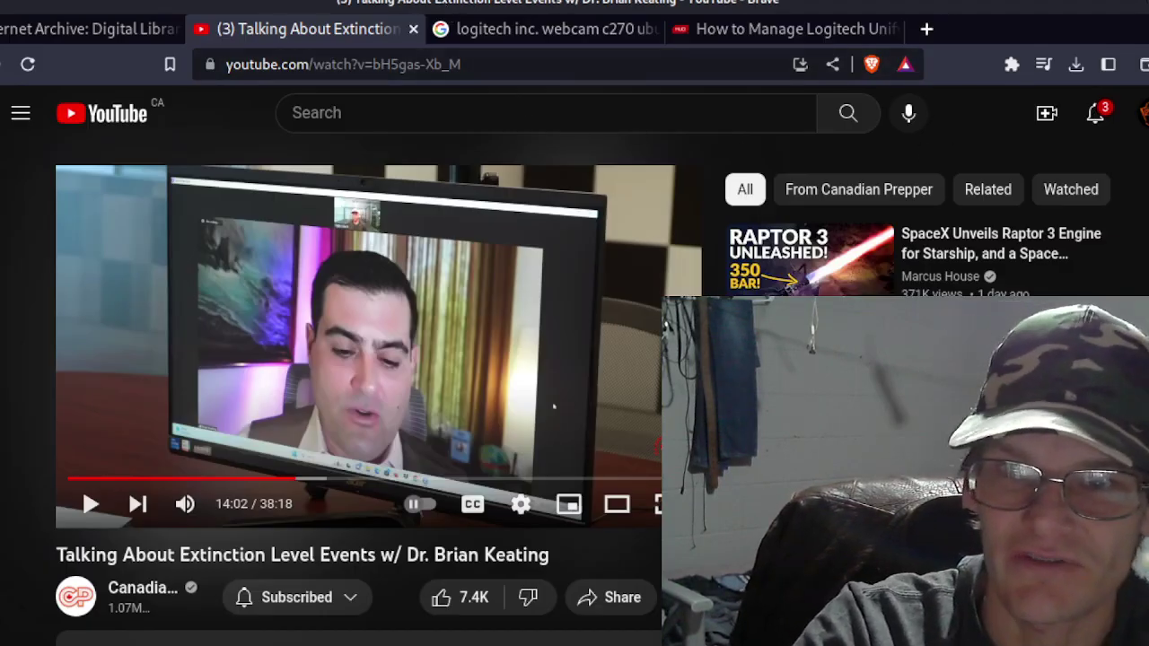
key(ctrl+alt+d)
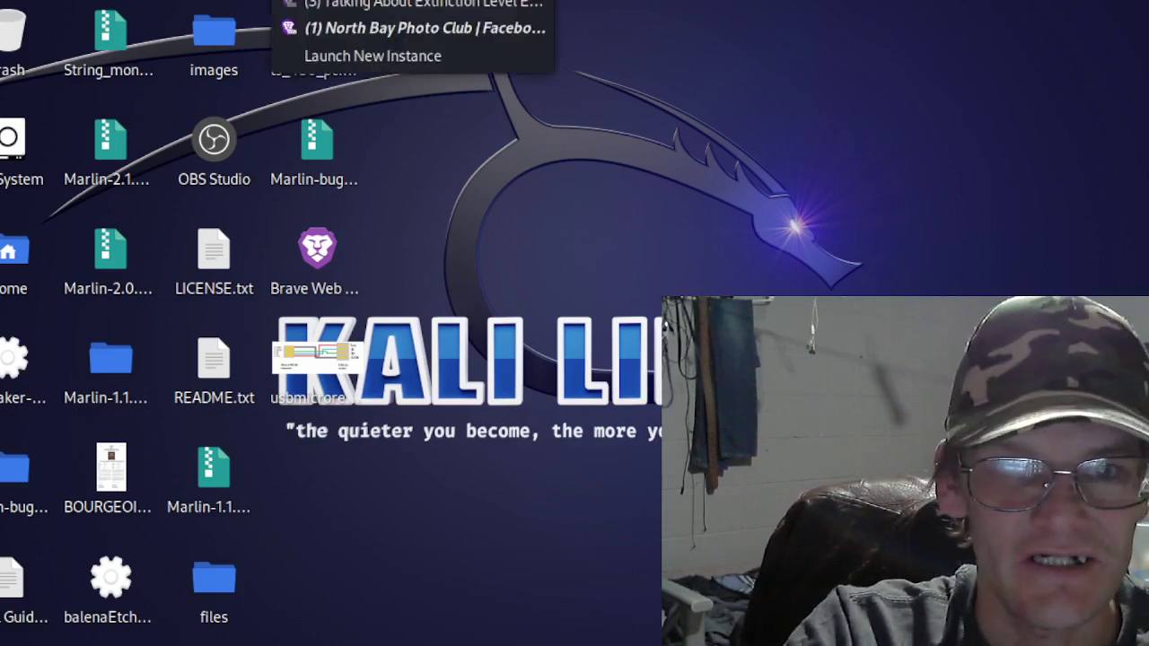
click(360, 5)
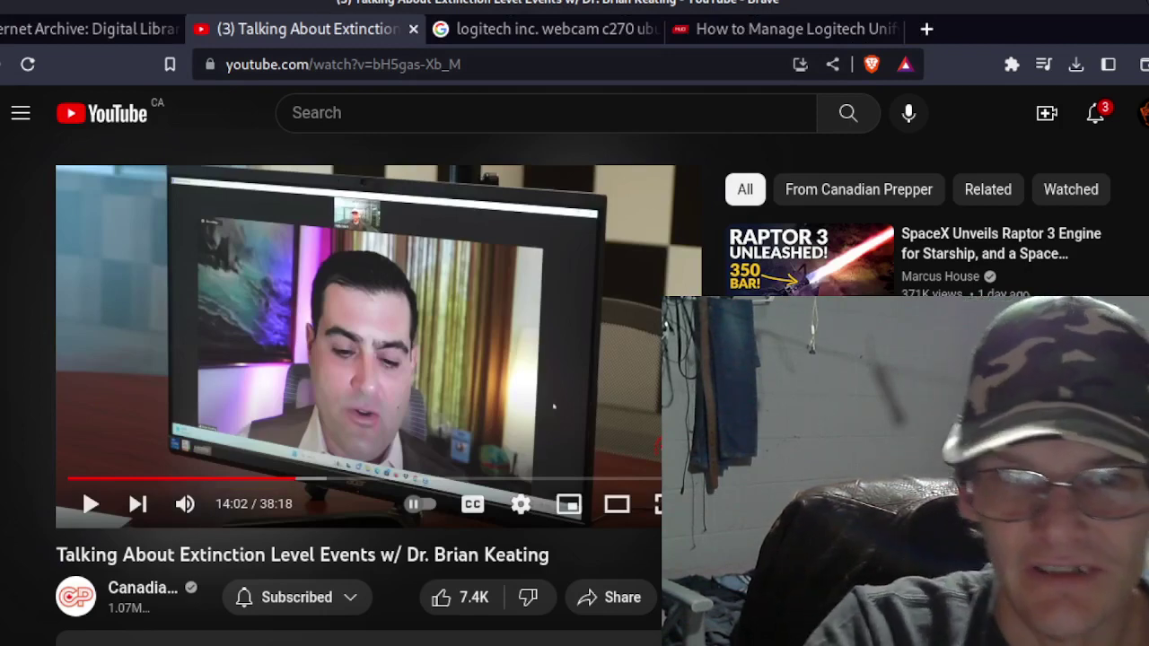
Step: Rerun 'sudo apt-cache search logitech' from history to relist Logitech packages such as Solaar
click(386, 2)
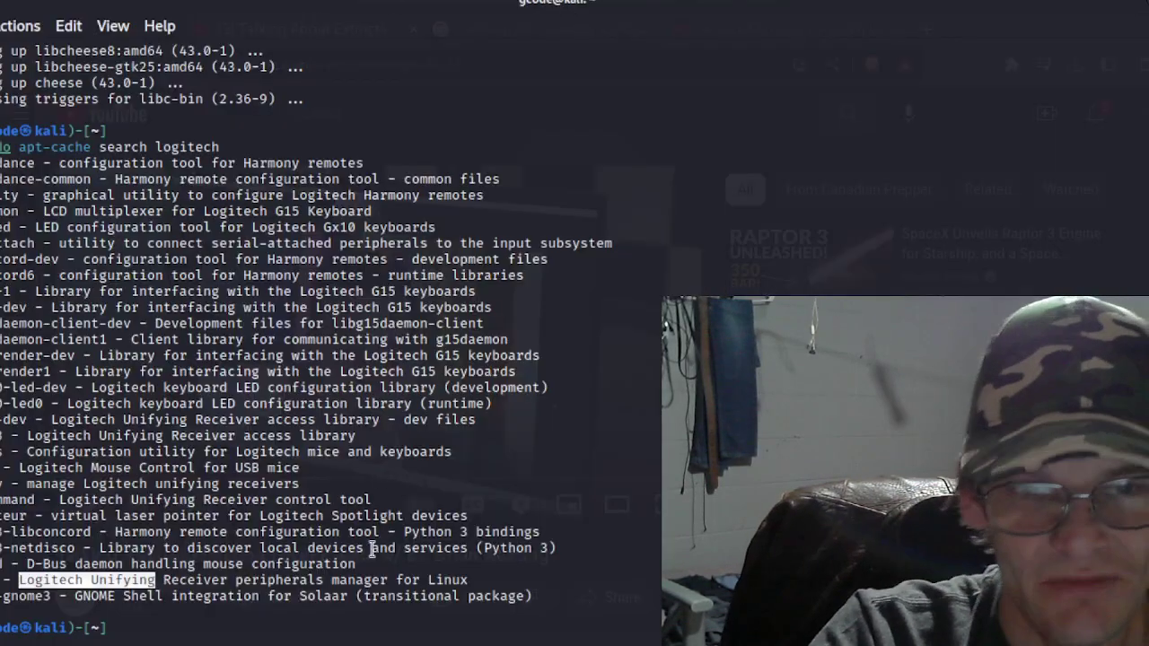
triple_click(27, 581)
drag(2, 581, 662, 582)
click(377, 610)
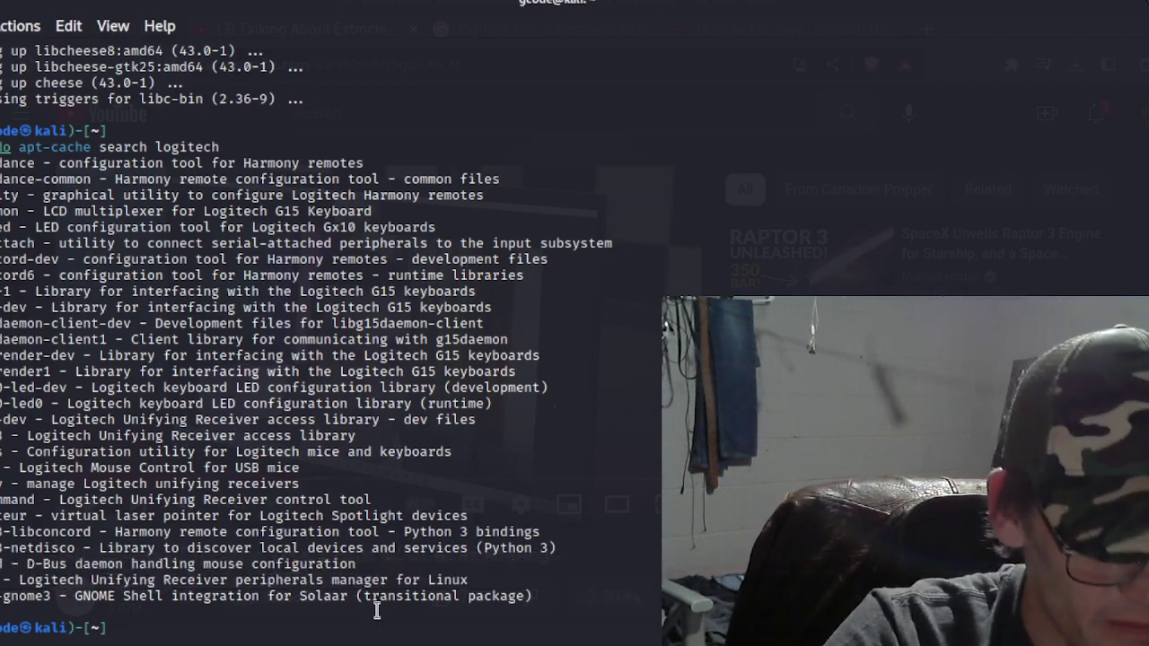
key(Up)
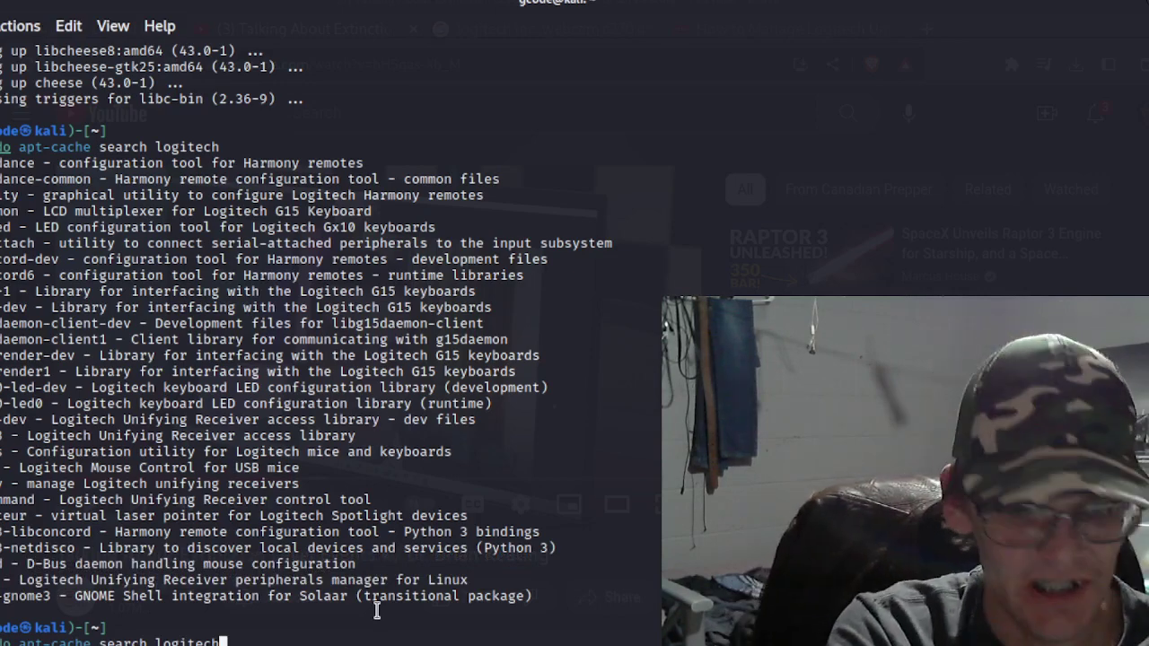
key(Return)
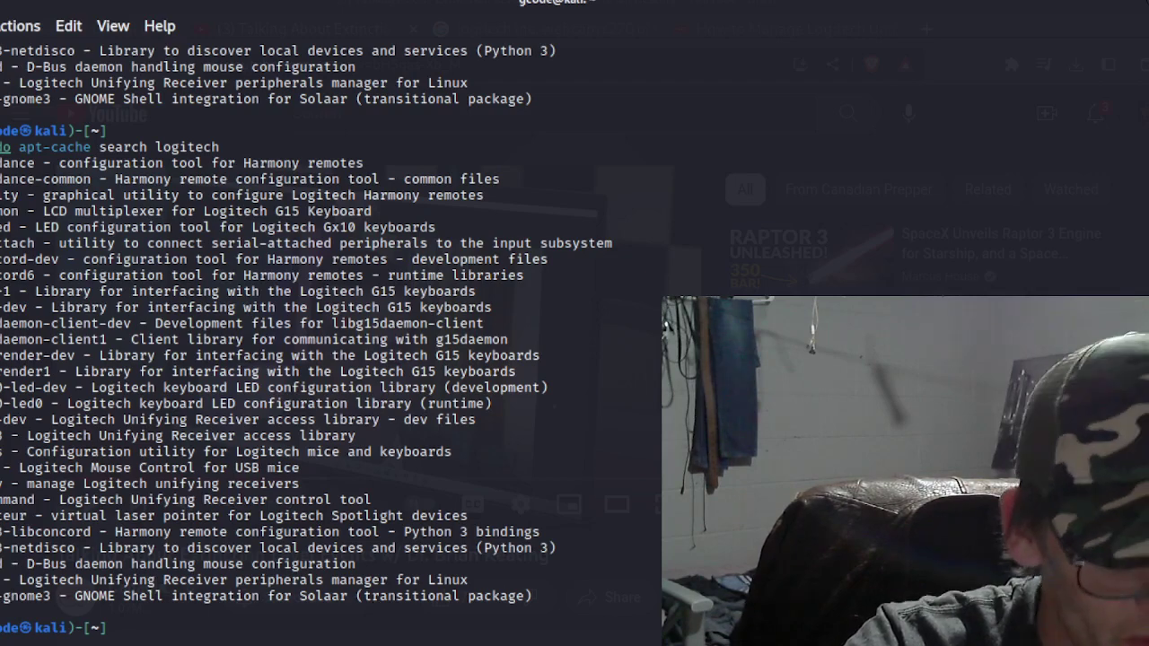
Step: Install solaar by editing the recalled apt install command and answering y to confirm
right_click(7, 226)
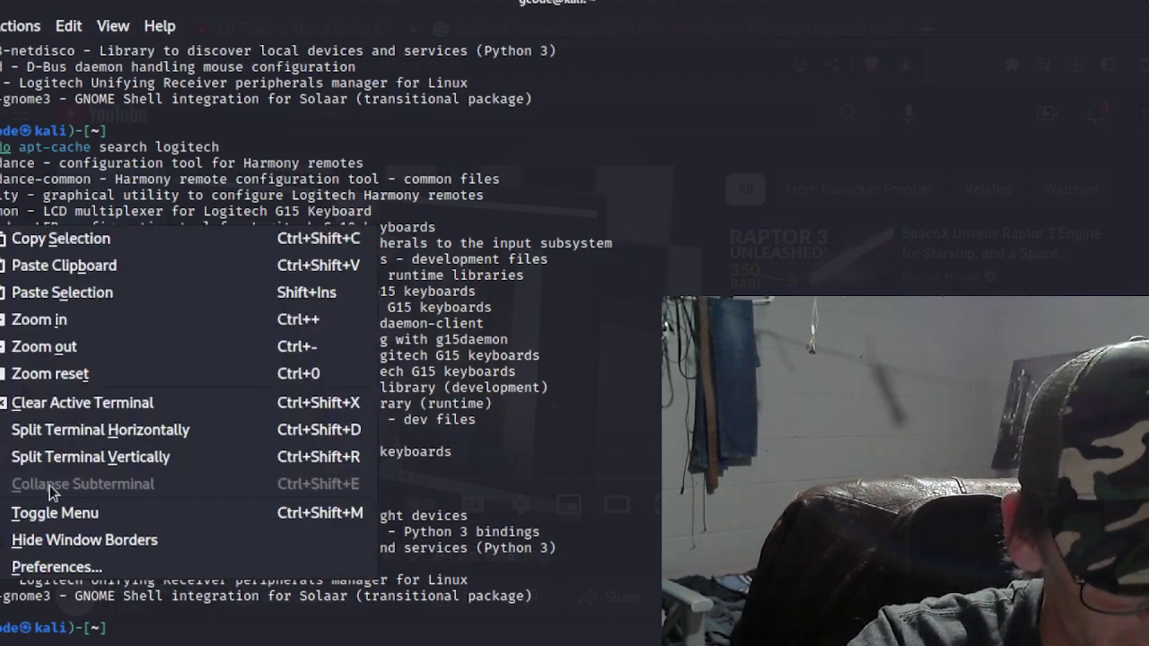
click(113, 247)
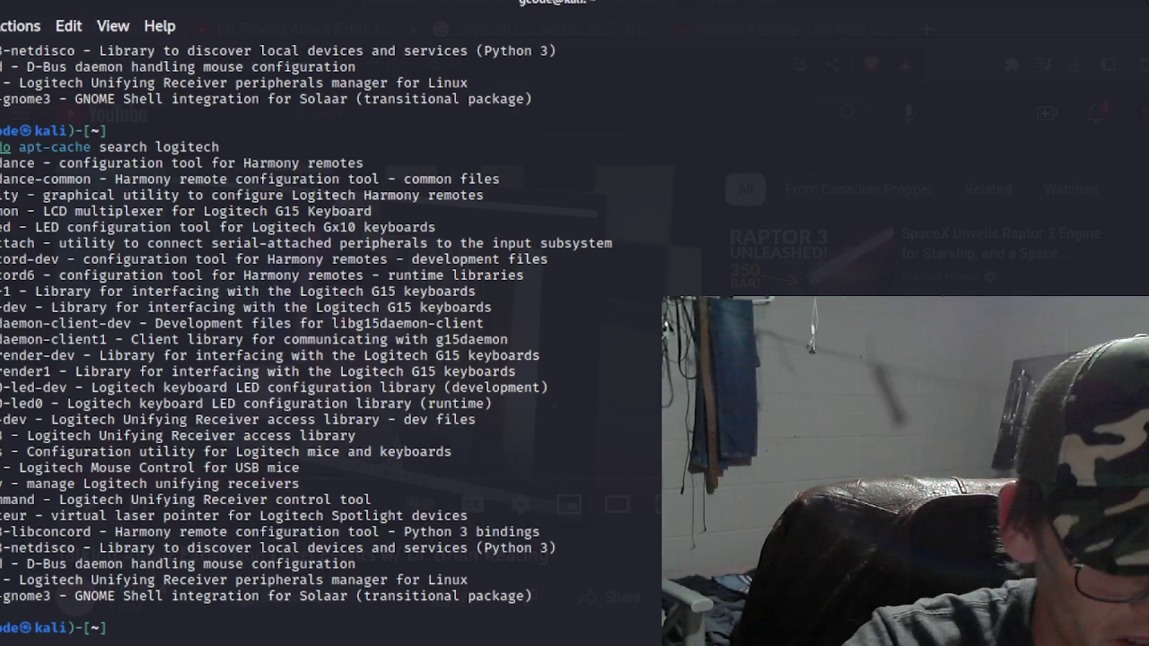
key(Up)
key(Up)
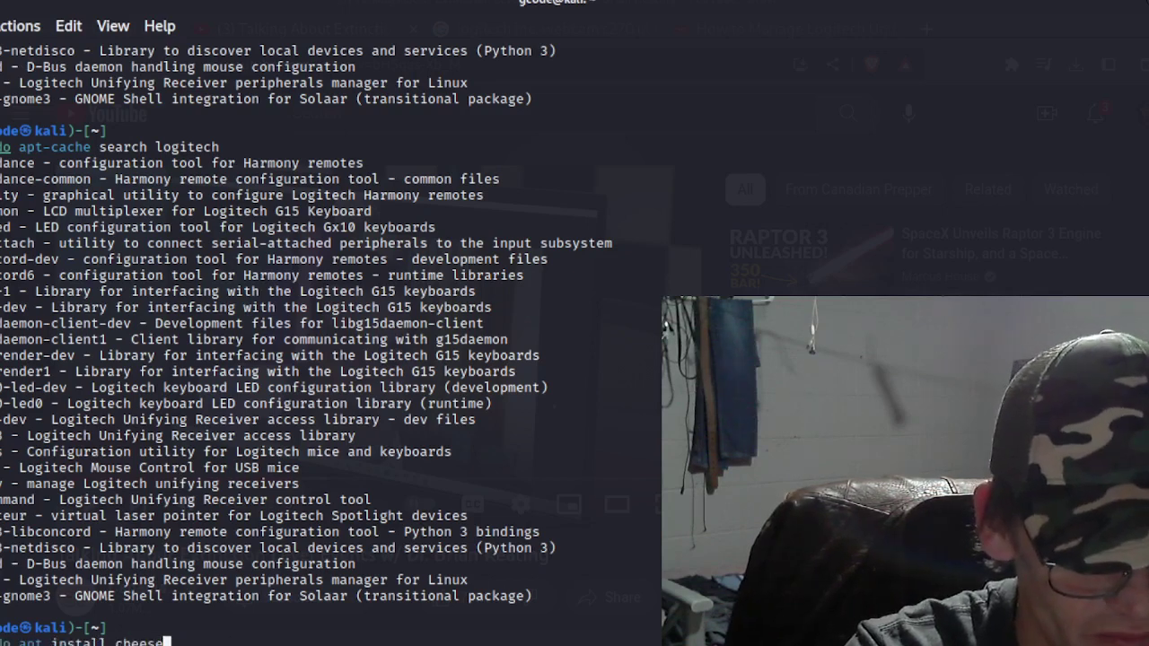
key(Left)
key(Left)
key(Left)
key(Left)
key(Left)
key(Left)
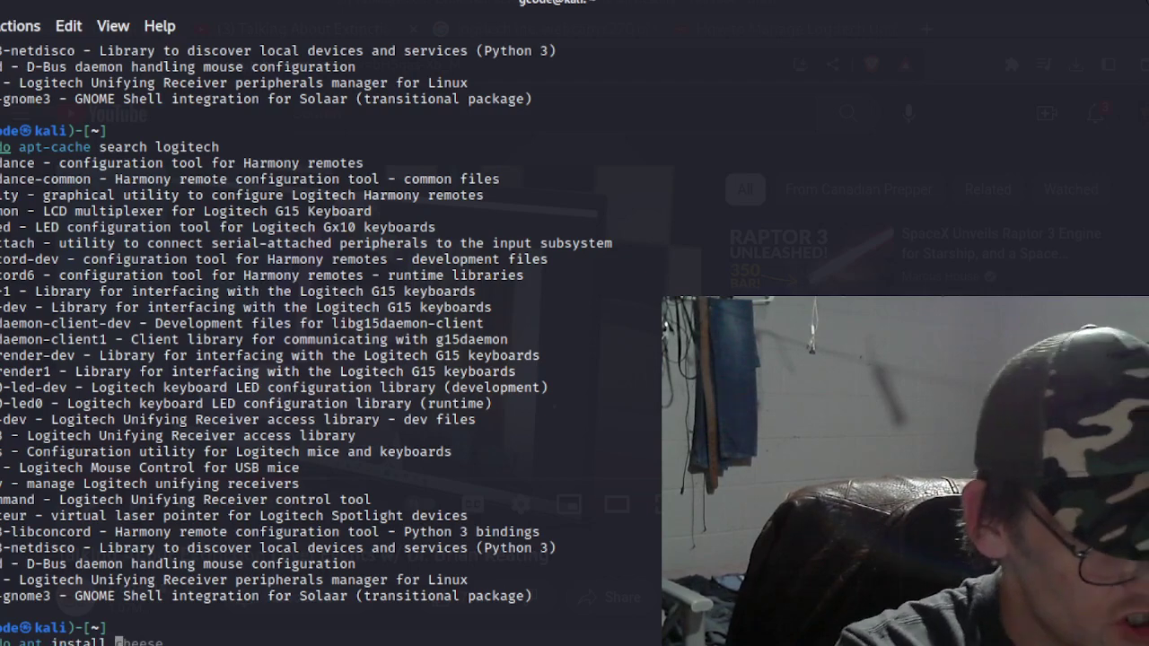
key(ctrl+shift+v)
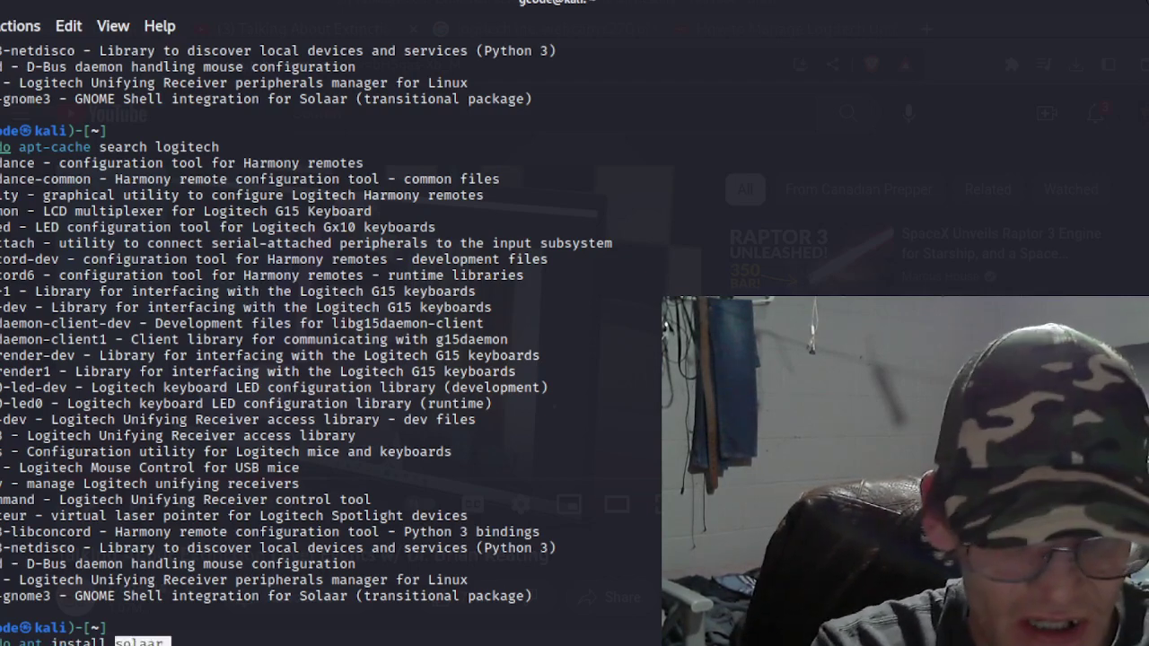
key(Return)
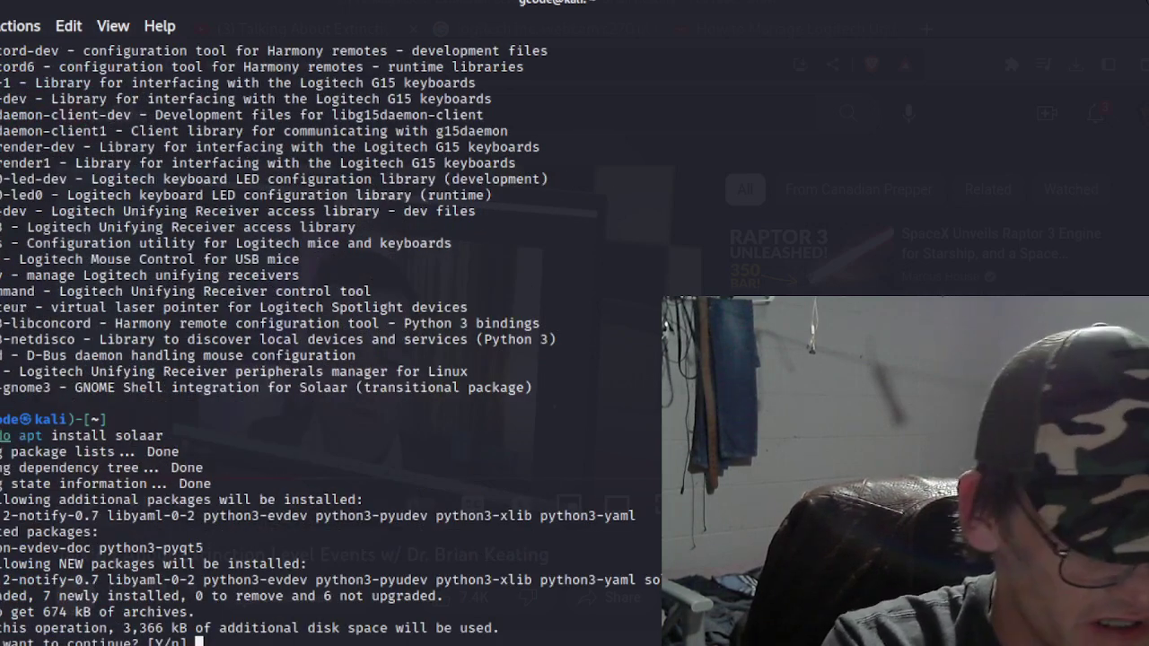
text(y)
key(Return)
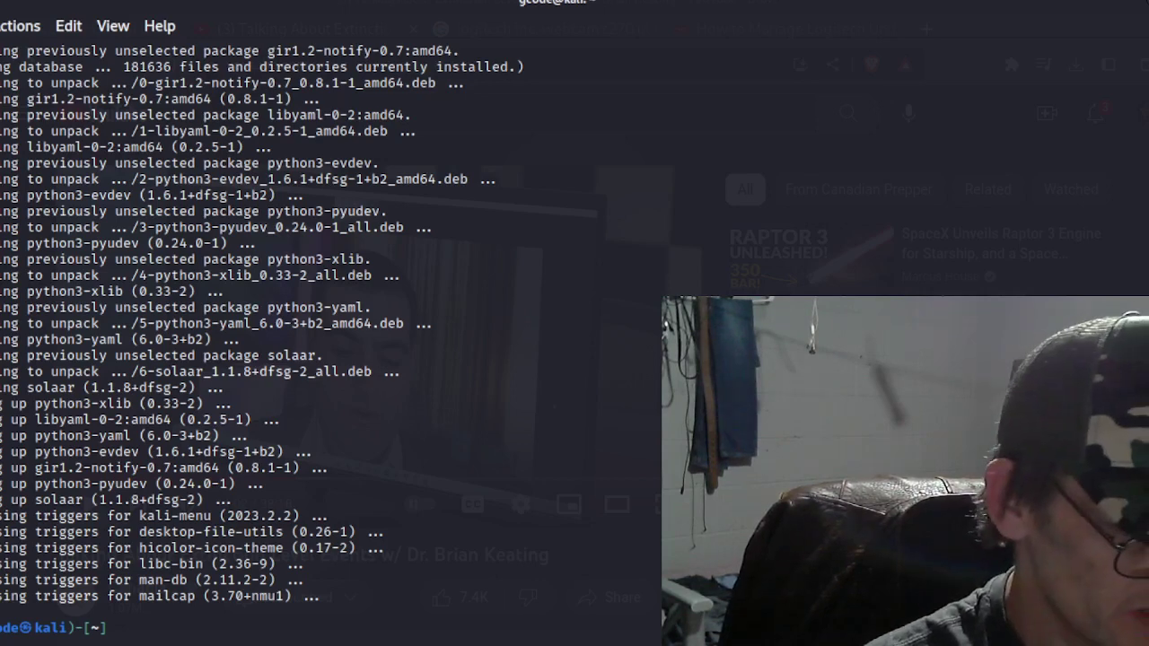
Step: Scroll back through the solaar install output, then run 'man solaar'
text(solaar)
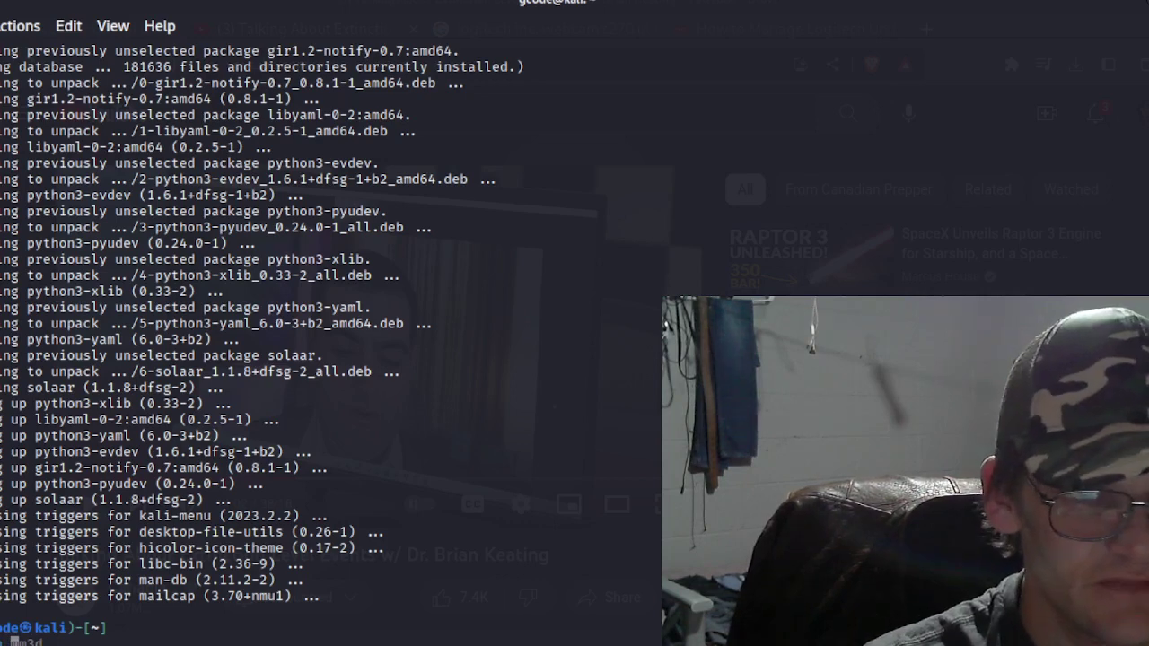
text(so)
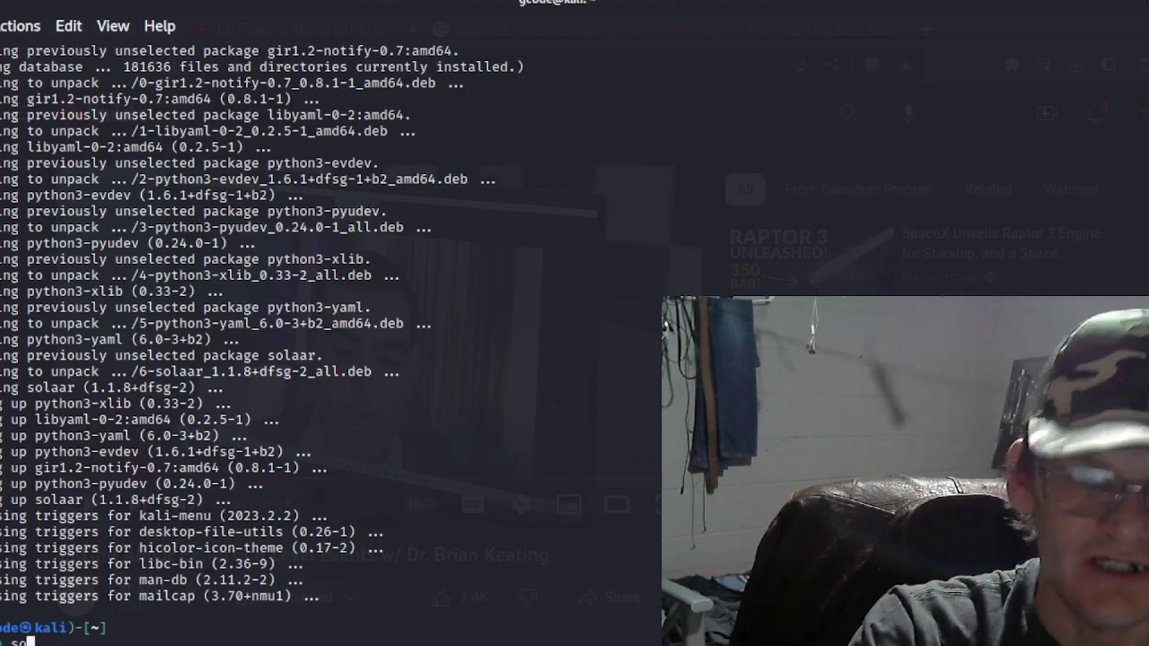
scroll(33, 250, up, 2)
scroll(33, 249, up, 5)
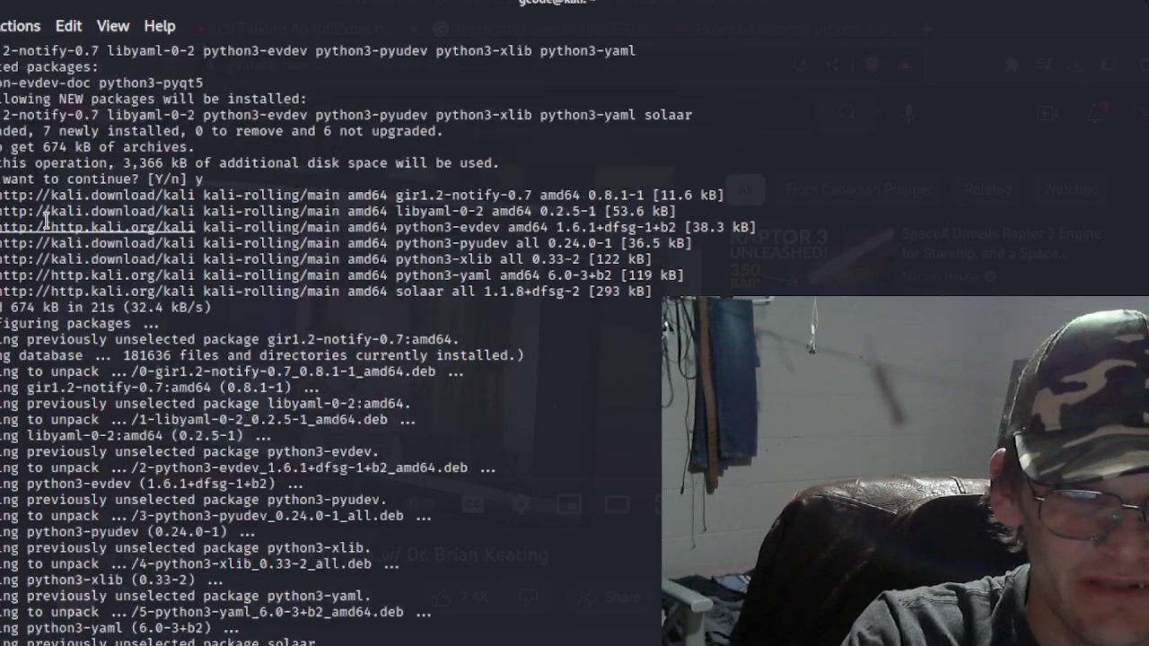
scroll(54, 193, up, 2)
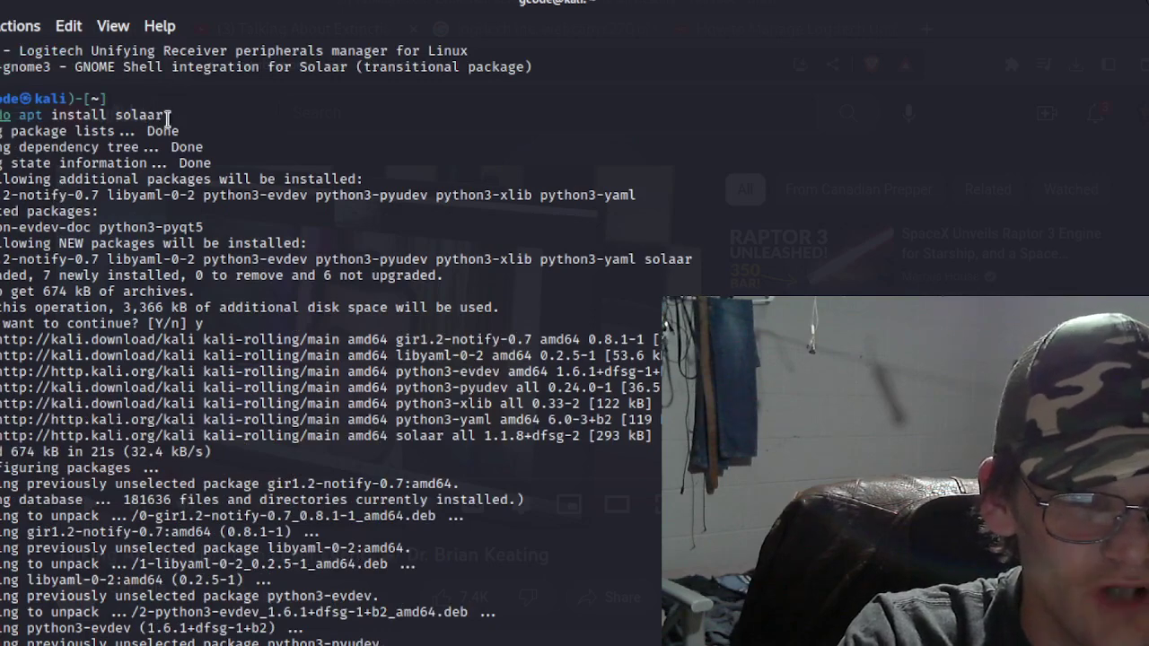
scroll(166, 121, down, 9)
text(so)
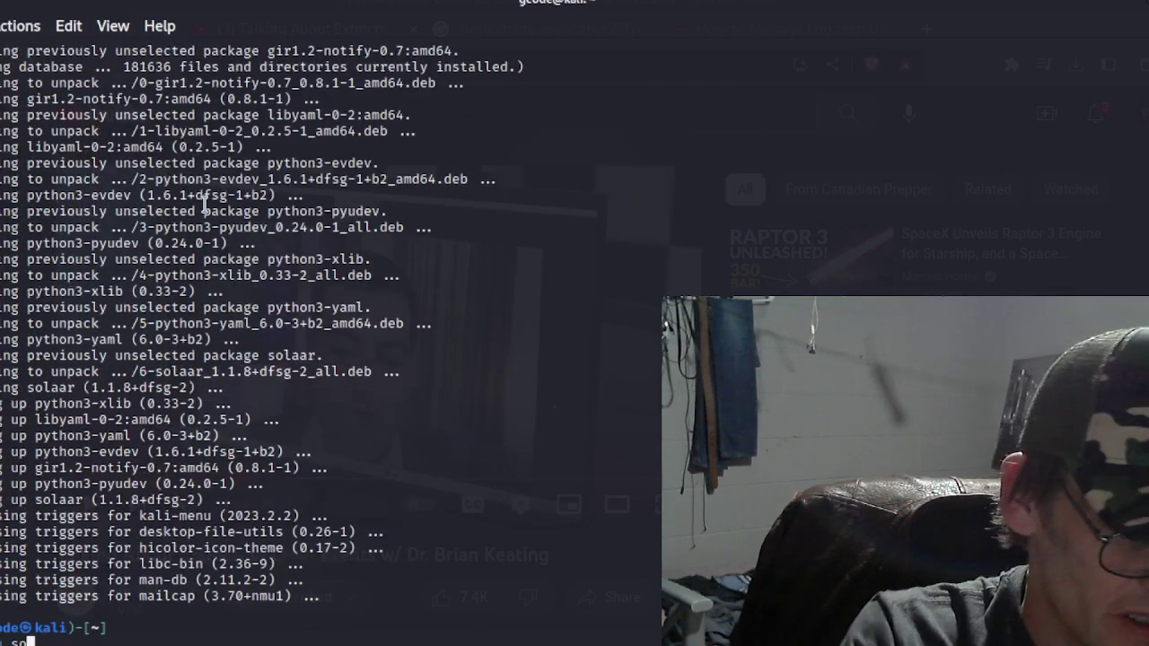
text(la)
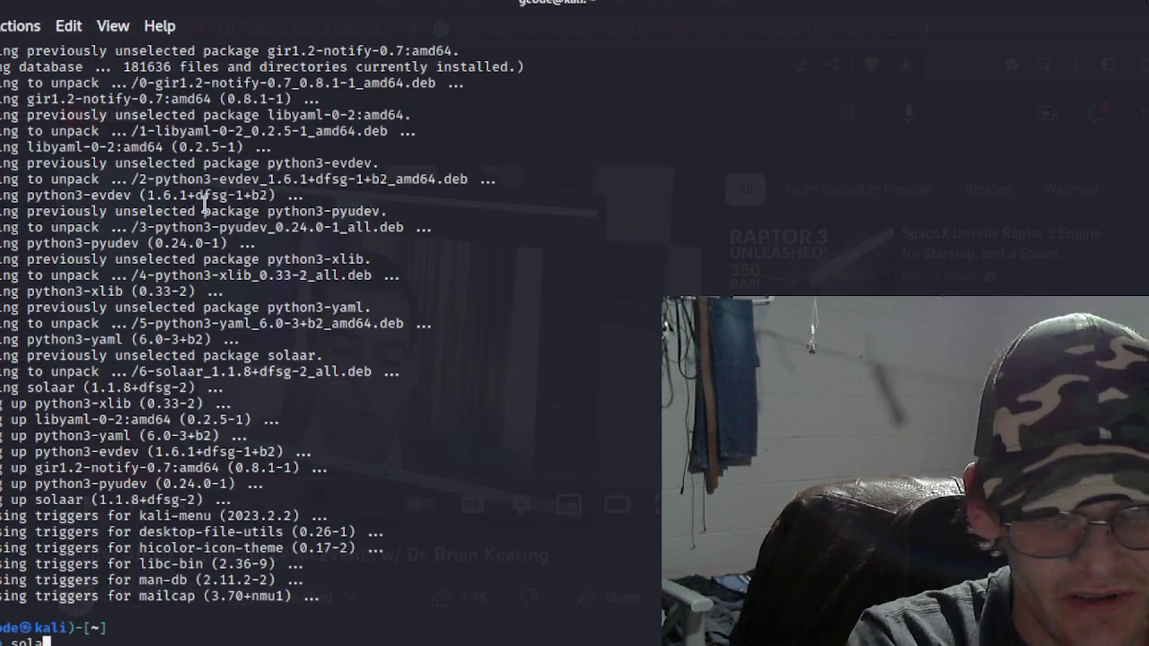
text(ar)
key(Return)
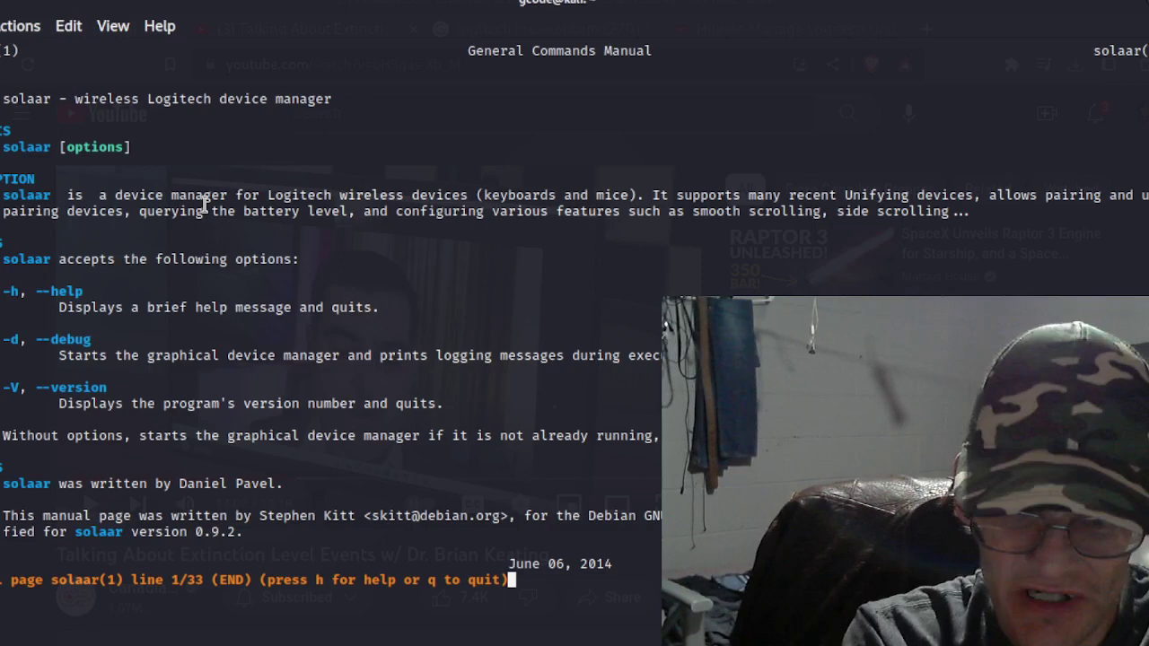
Step: Enlarge the terminal to fit the solaar manual and shift its text sideways to read it
key(super+Left)
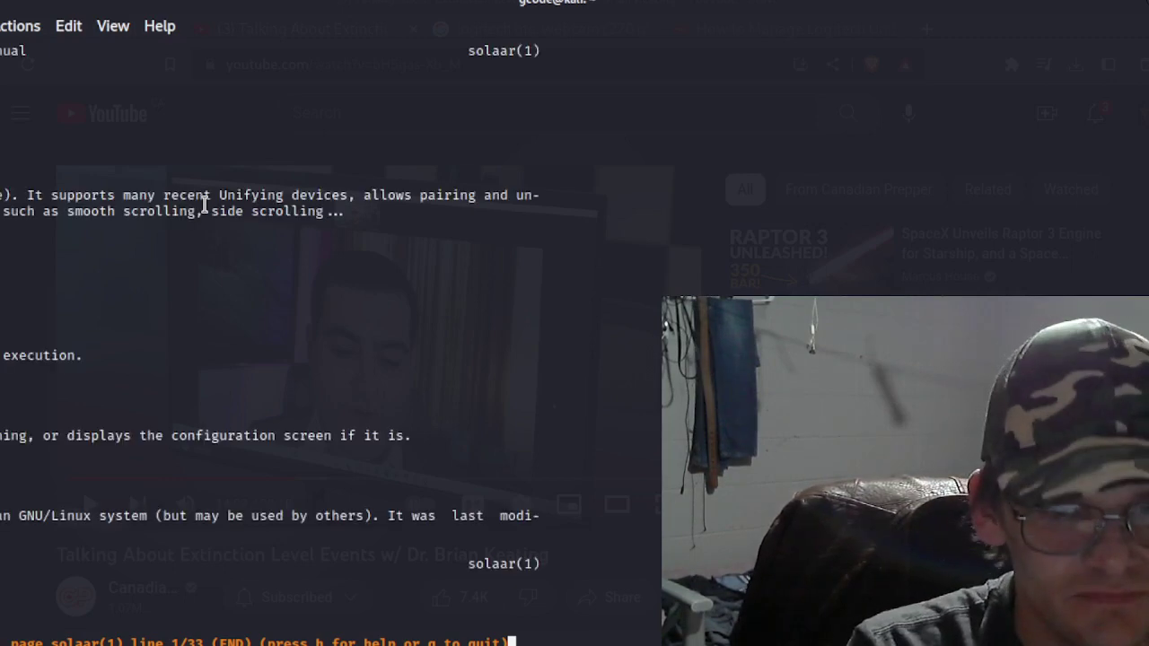
key(super+Up)
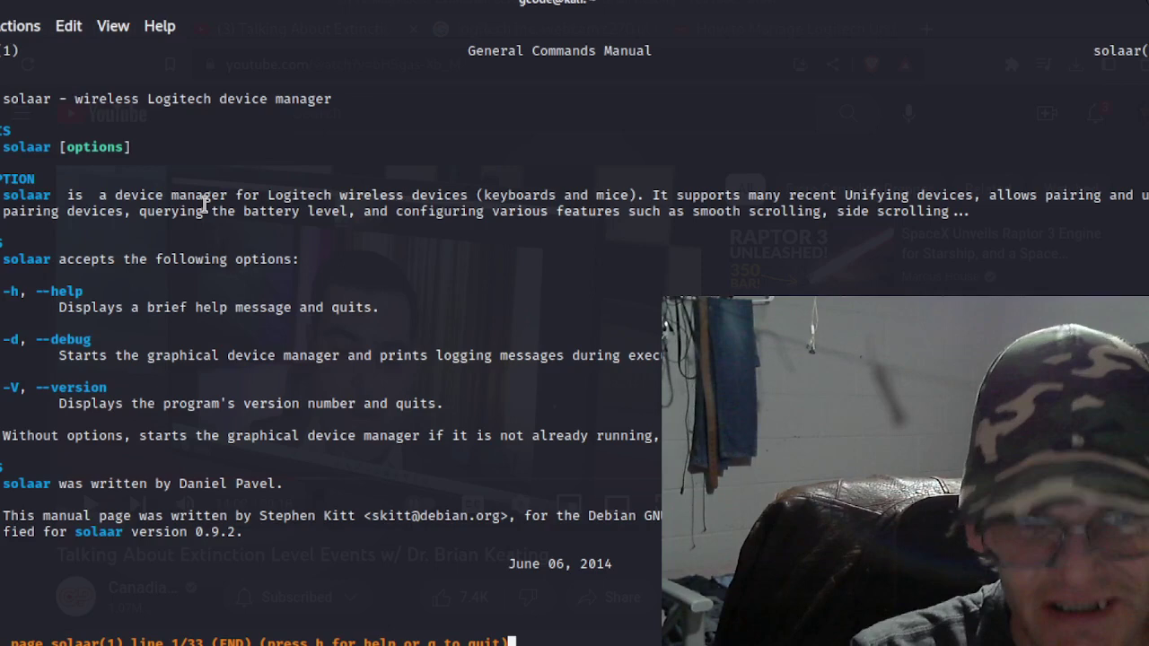
key(Right)
key(Right)
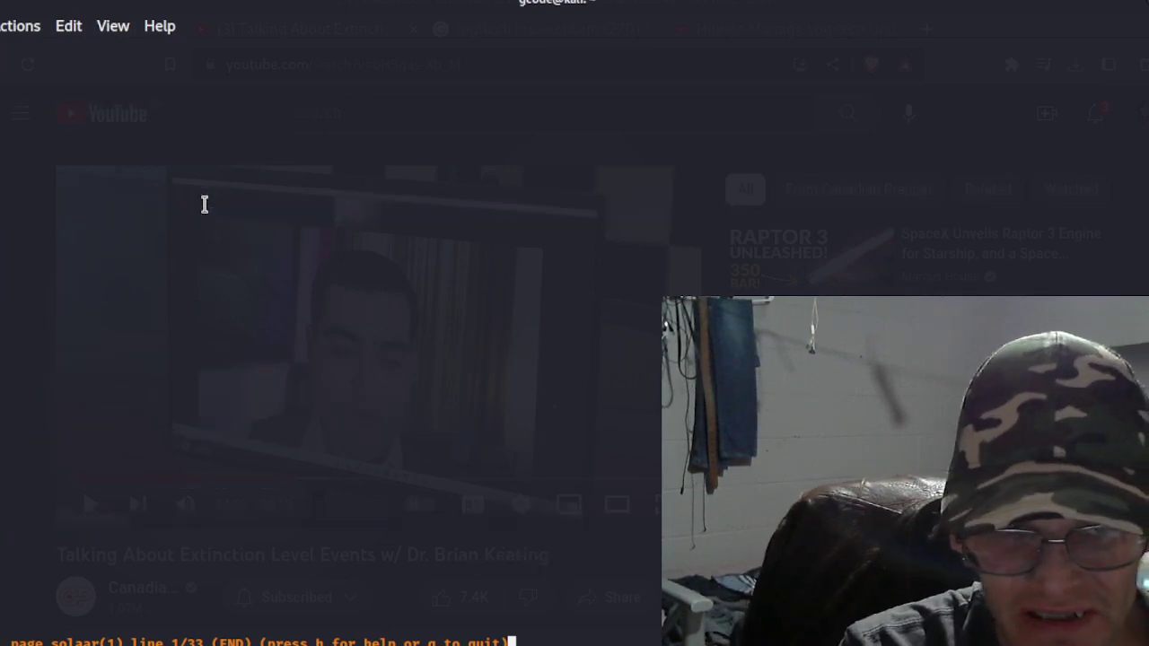
key(Left)
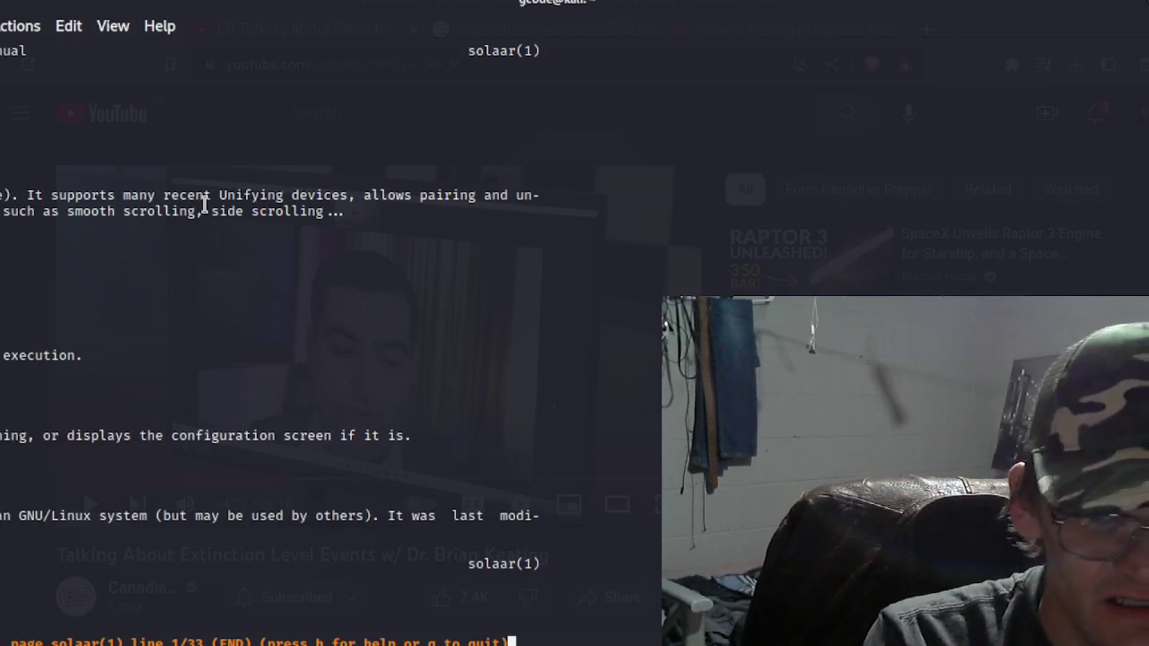
key(Left)
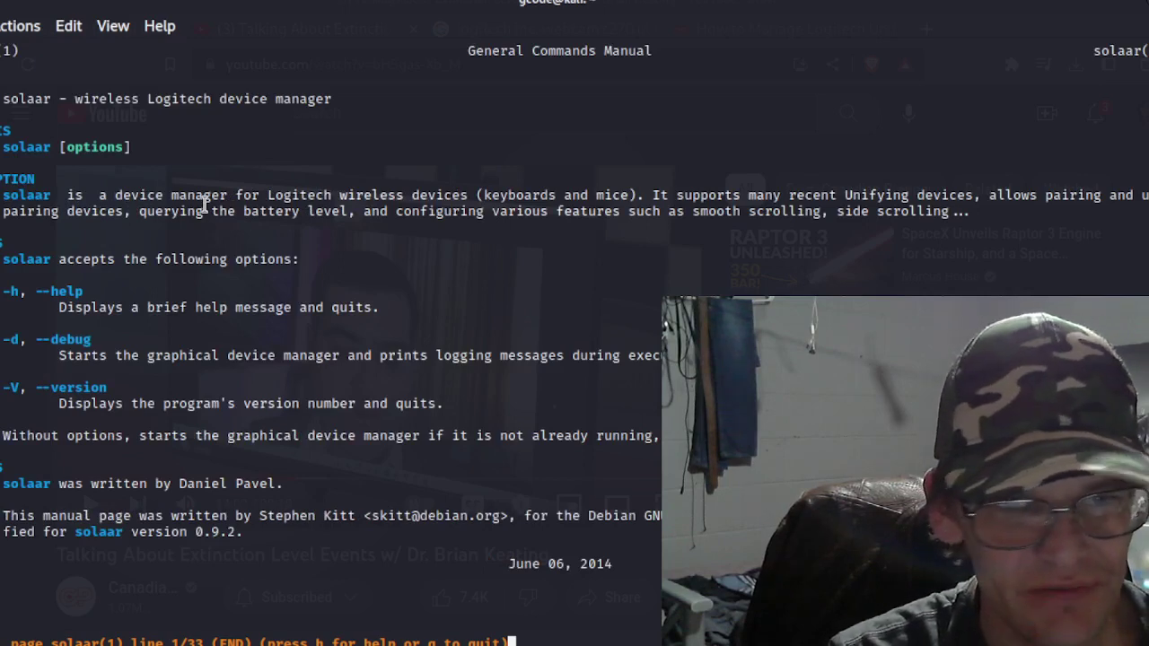
key(Right)
key(Left)
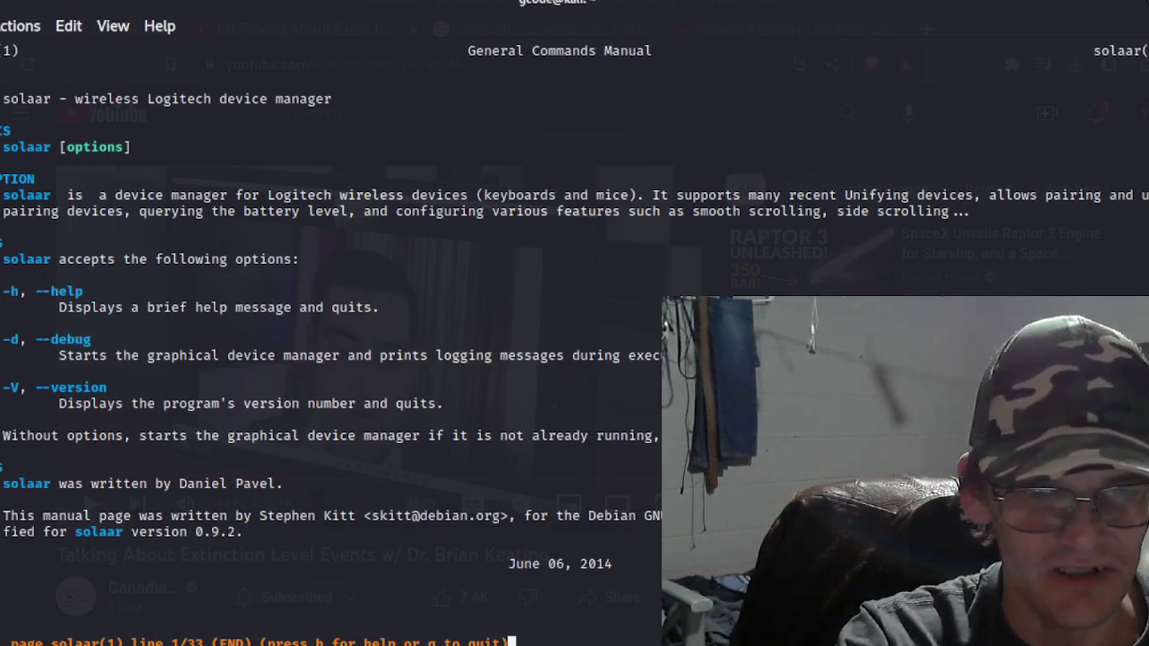
Step: Select the -d debug option text, then briefly switch to the YouTube browser and back
double_click(11, 340)
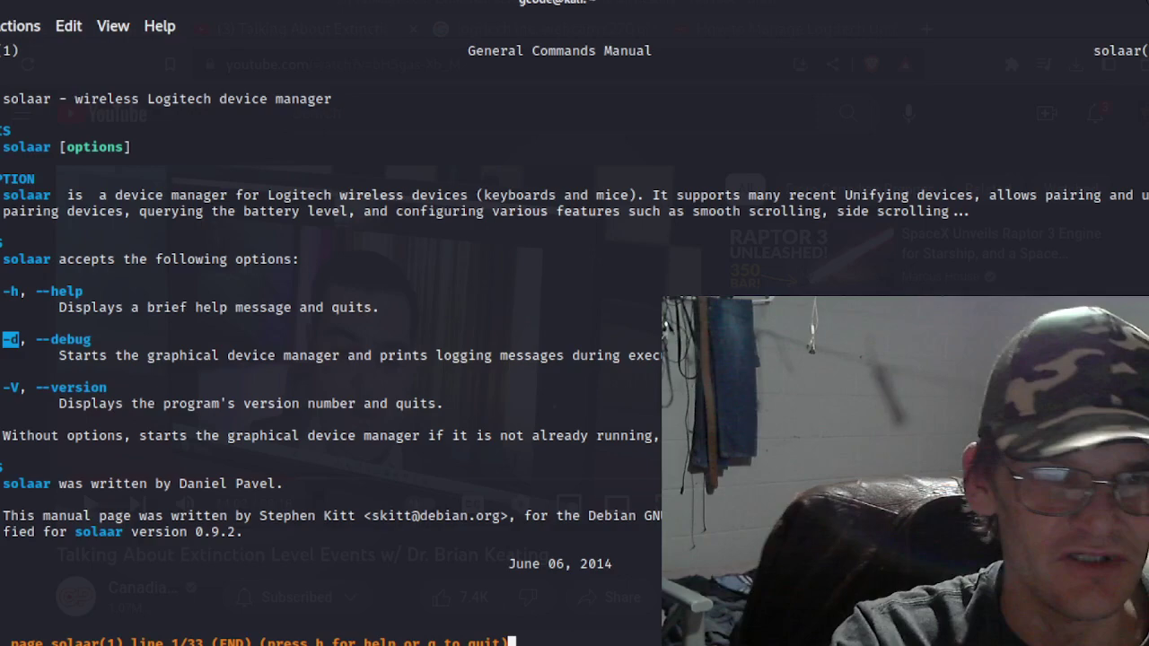
key(alt+Tab)
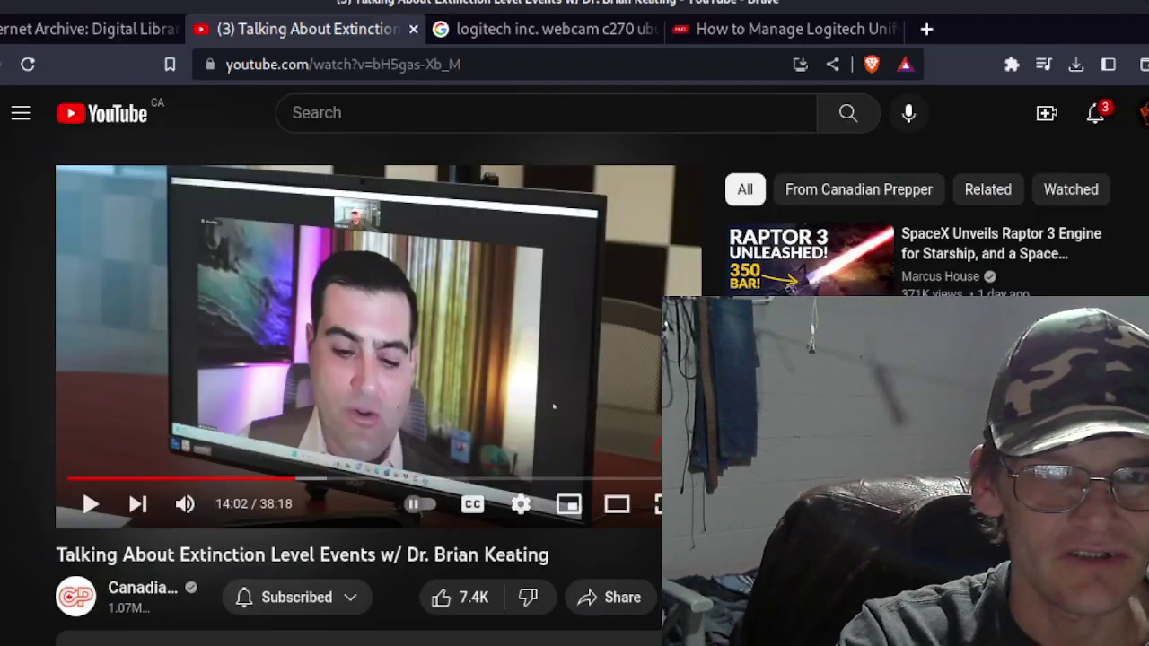
key(alt+Tab)
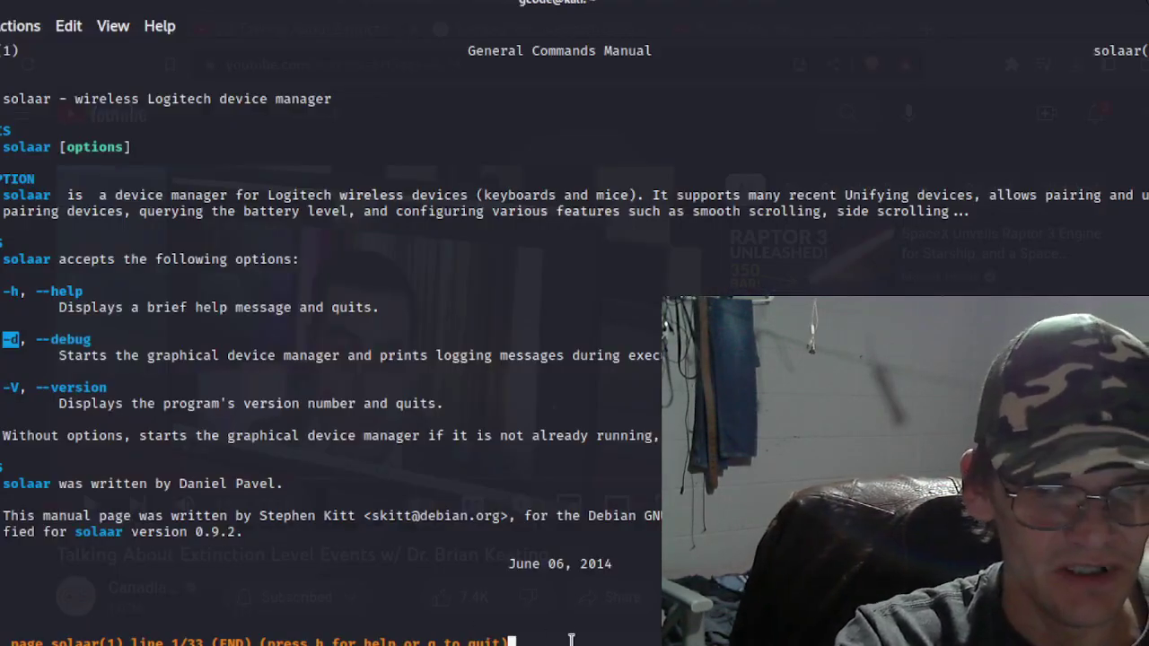
Step: Quit the manual and launch 'solaar -d' to open the Solaar GUI with debug logging
key(q)
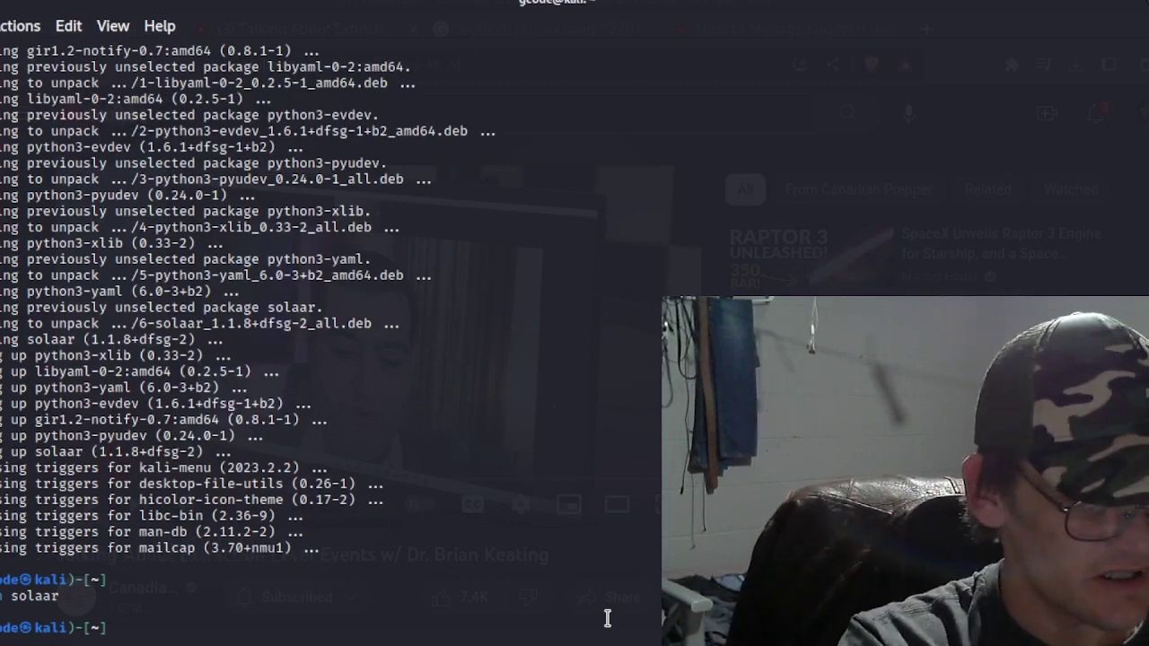
text(solaar)
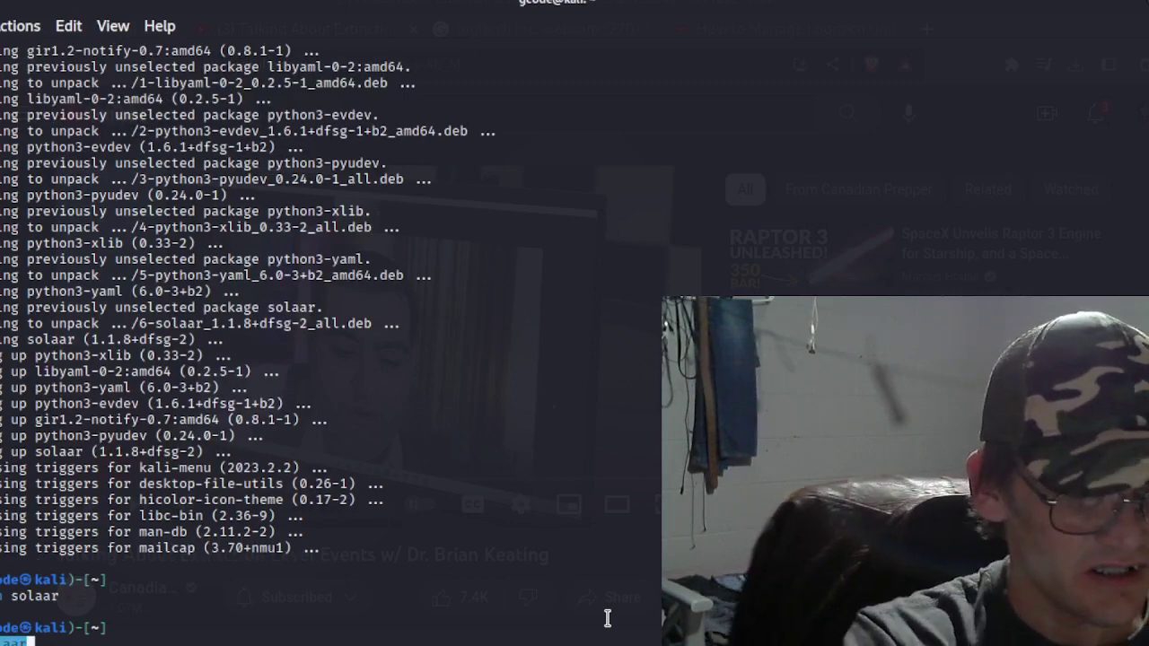
text(-)
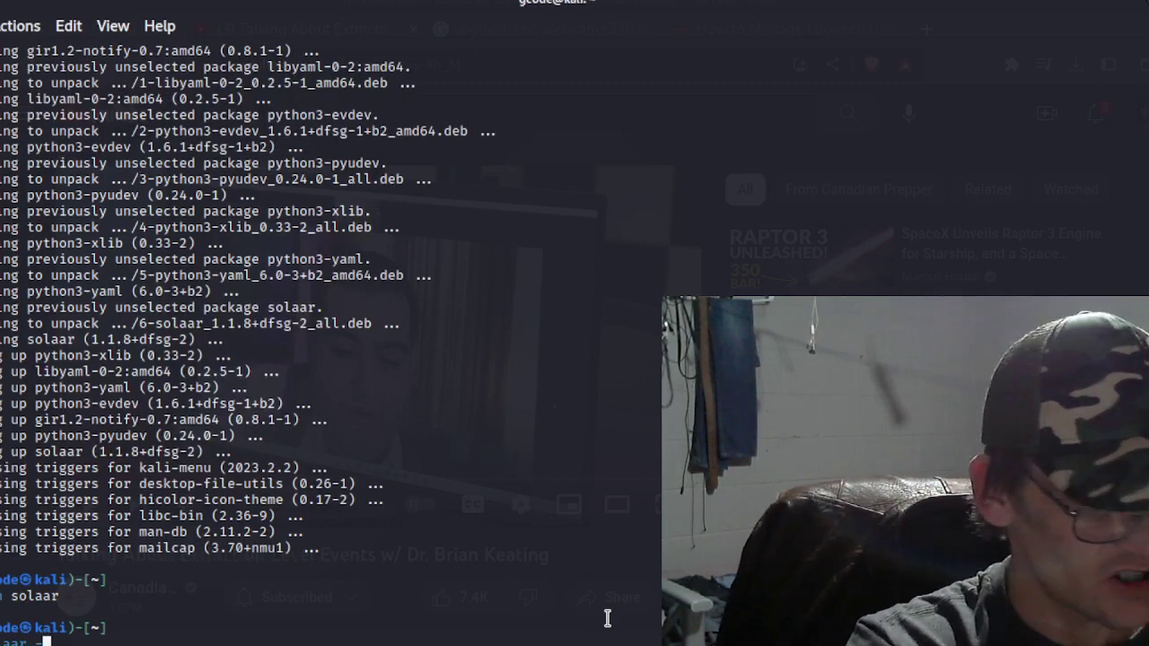
text(d)
key(Return)
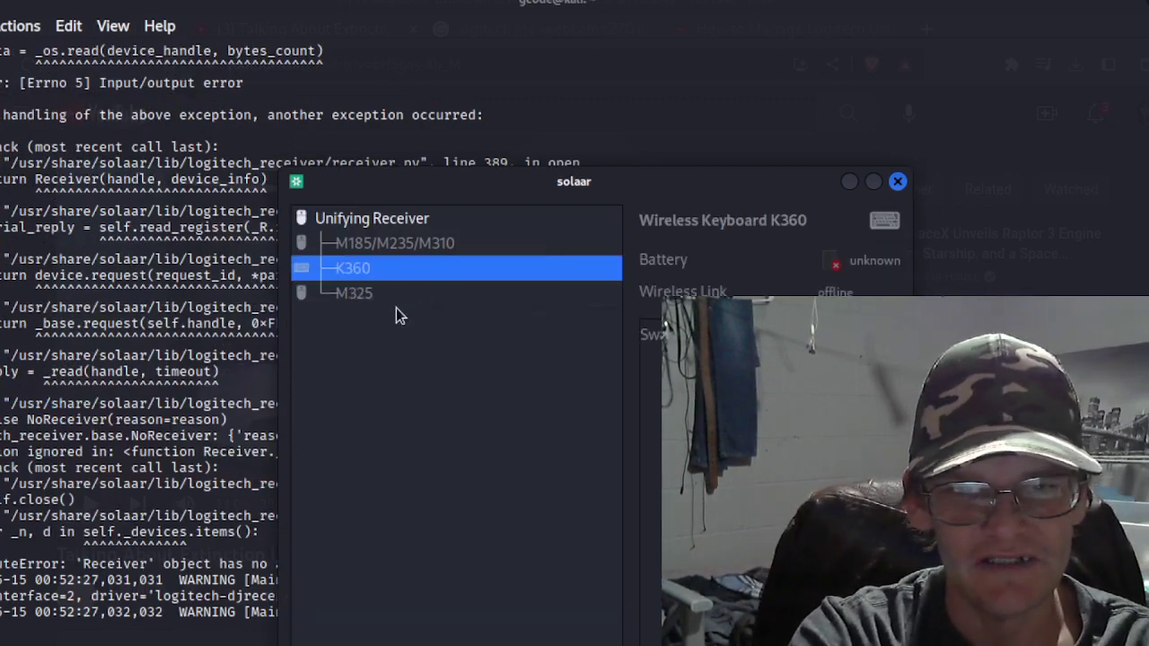
Step: Cycle through the M325, K360 and M185/M235/M310 entries, each showing offline with unknown battery
click(394, 289)
click(389, 266)
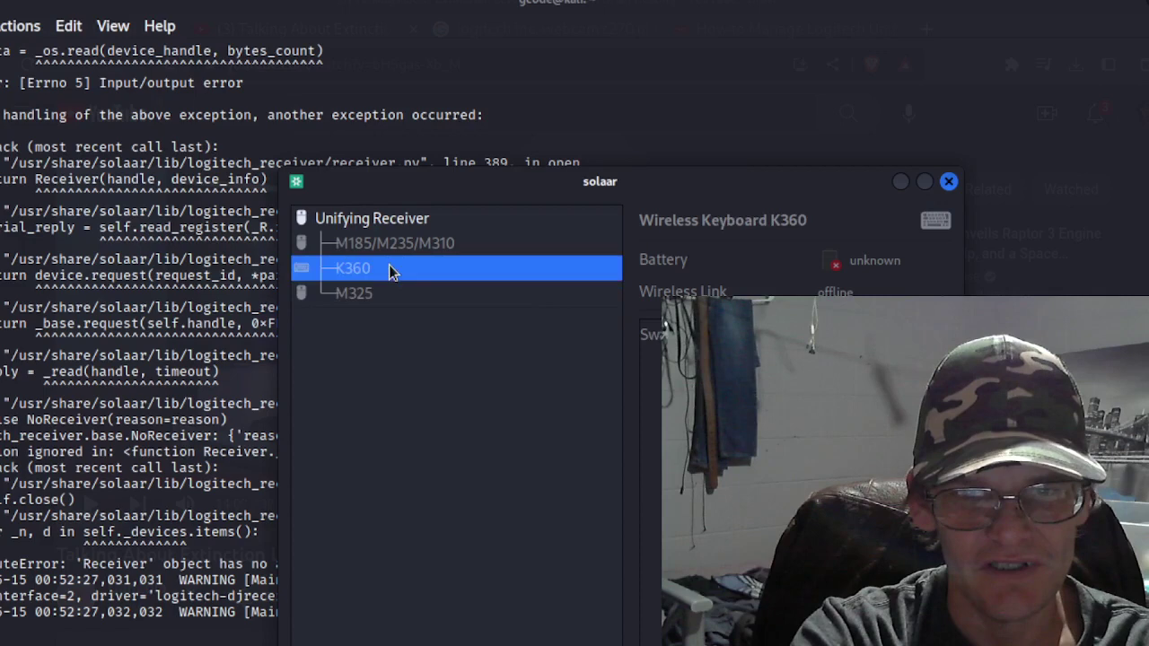
click(399, 246)
click(412, 292)
click(412, 267)
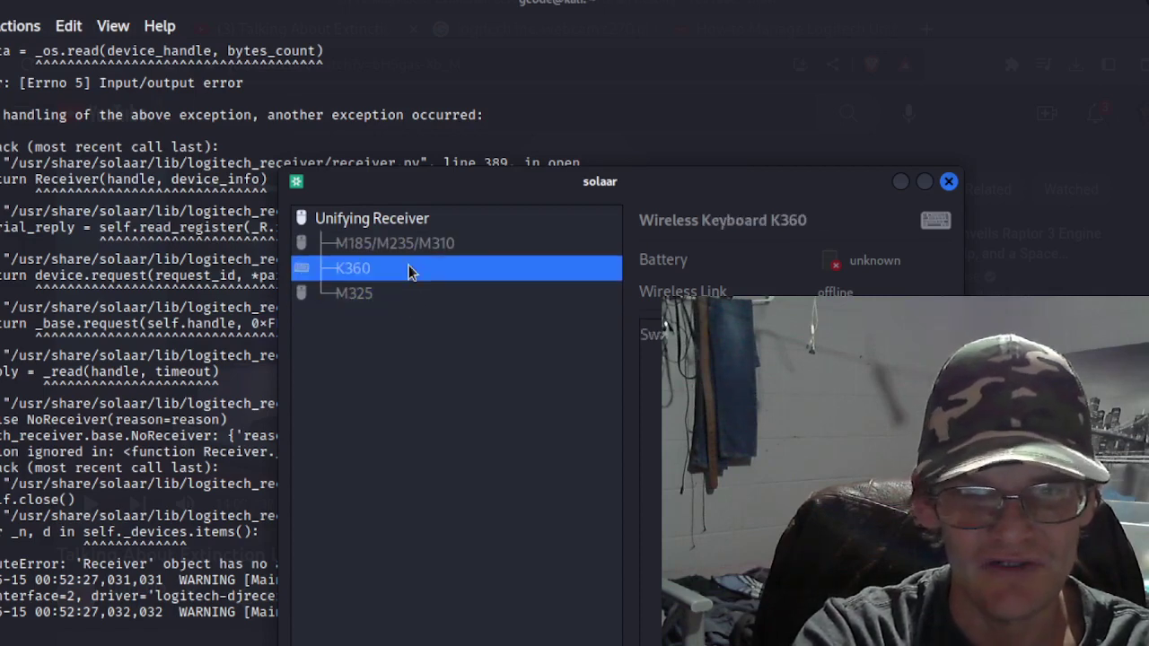
click(410, 243)
click(410, 260)
click(412, 293)
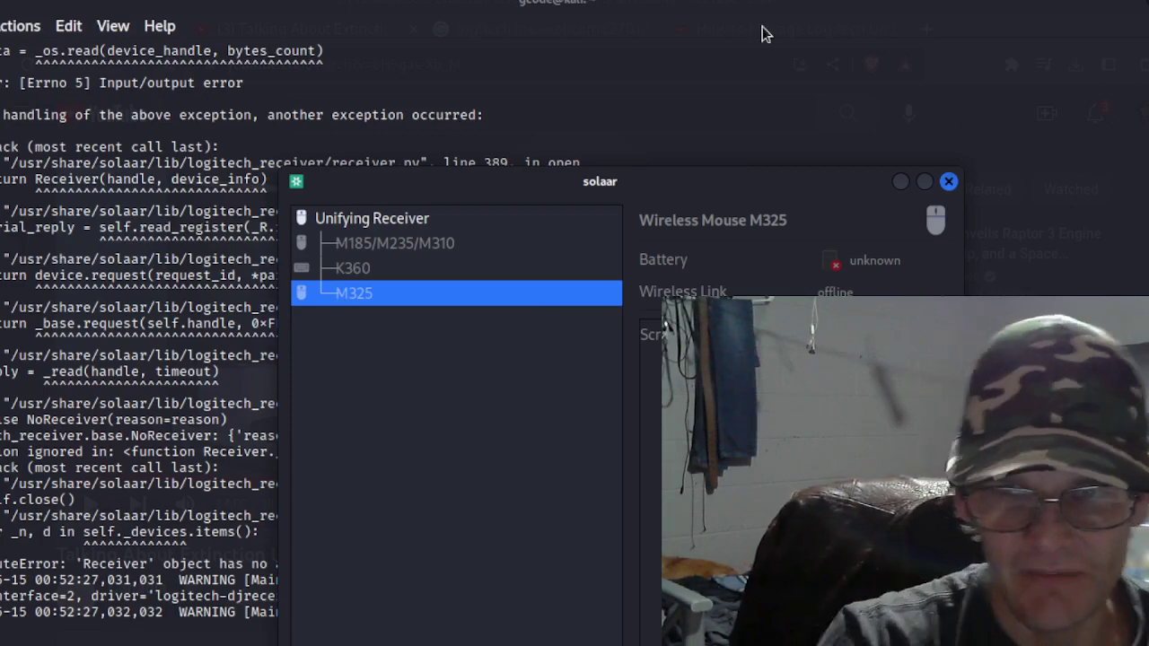
Step: Reopen the M185/M235/M310 and M325 details and drag the Solaar window to the screen top
click(414, 253)
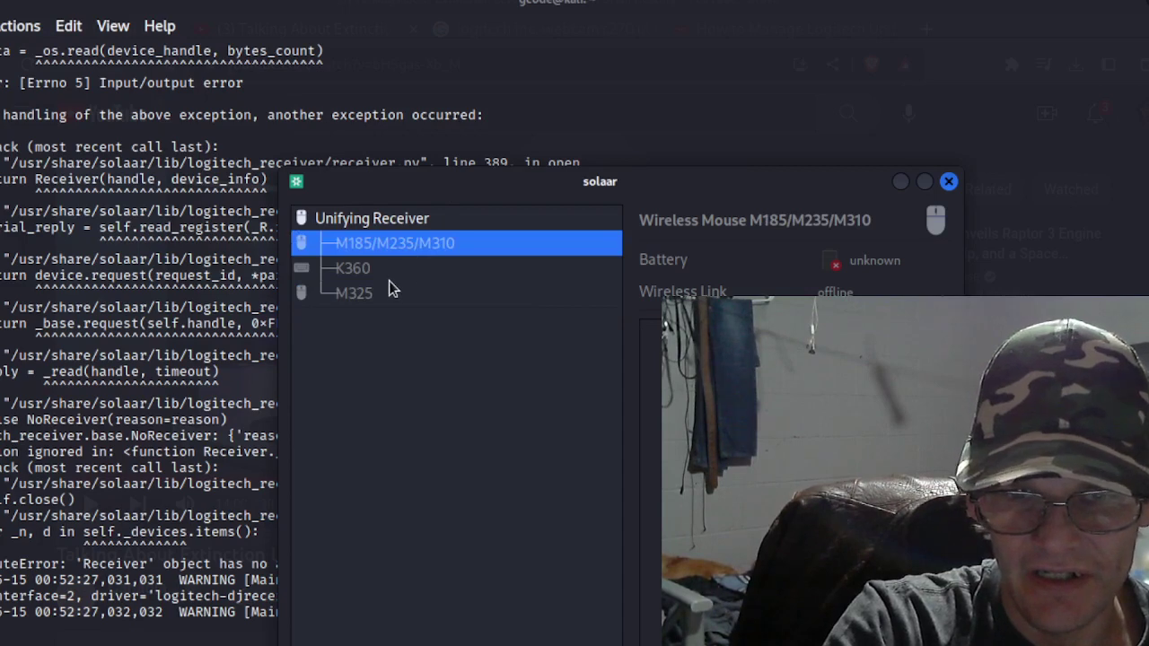
click(502, 293)
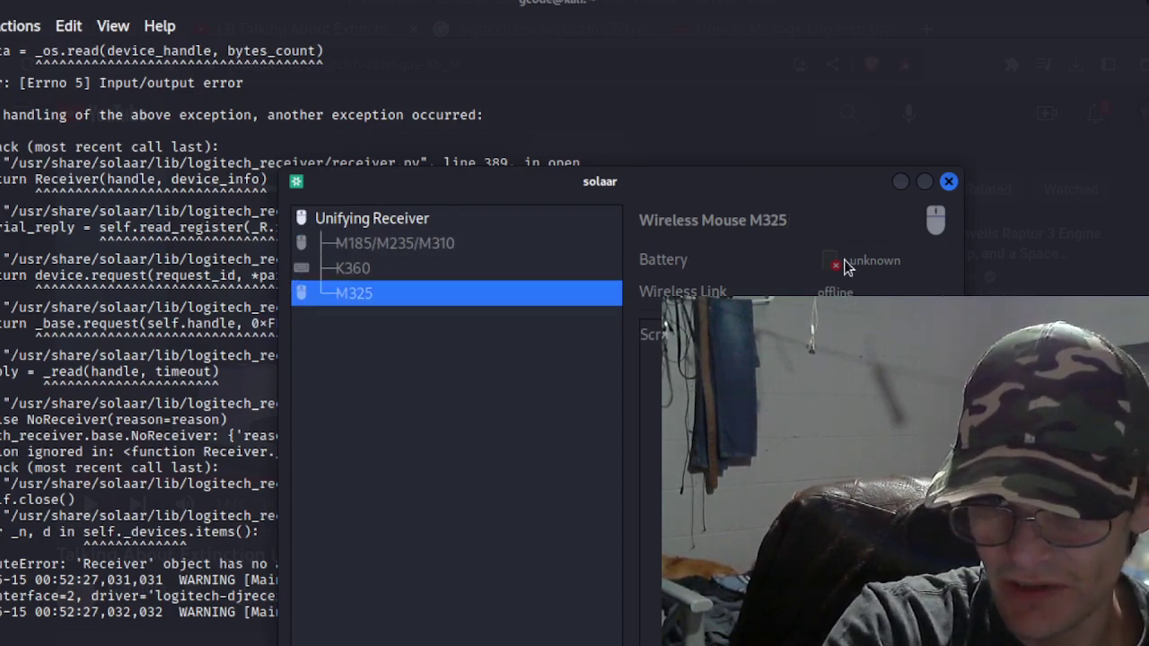
drag(799, 195, 808, 50)
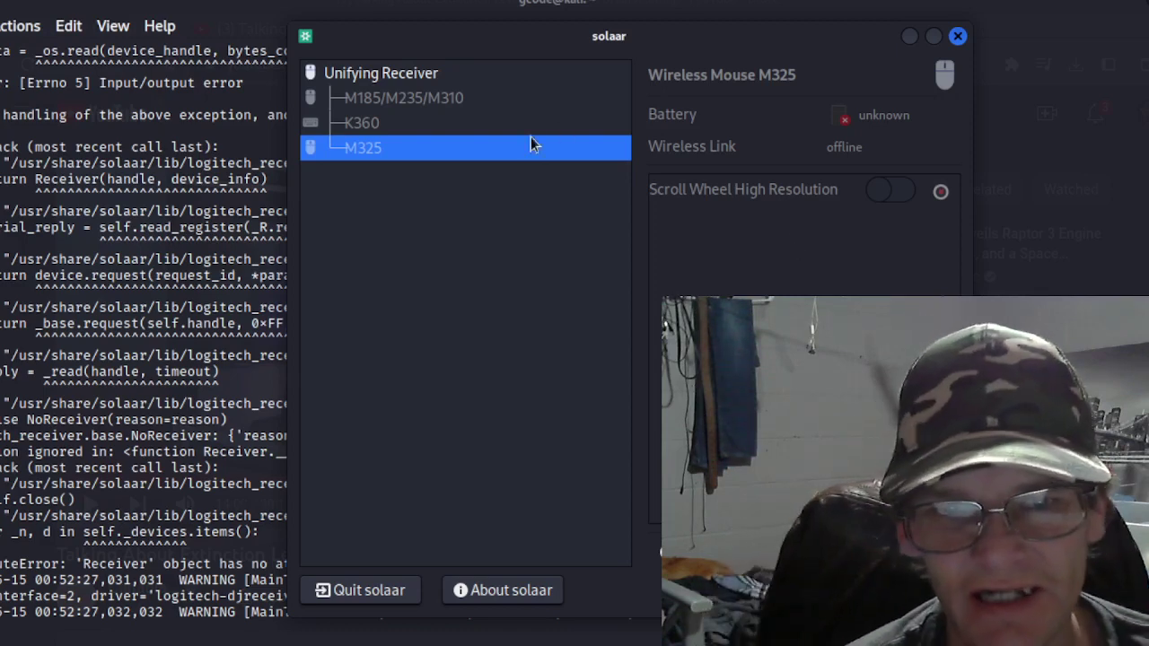
Step: View the Unifying Receiver's 3-device summary, then M185/M235/M310, K360, M325 and M185/M235/M310 details
click(404, 76)
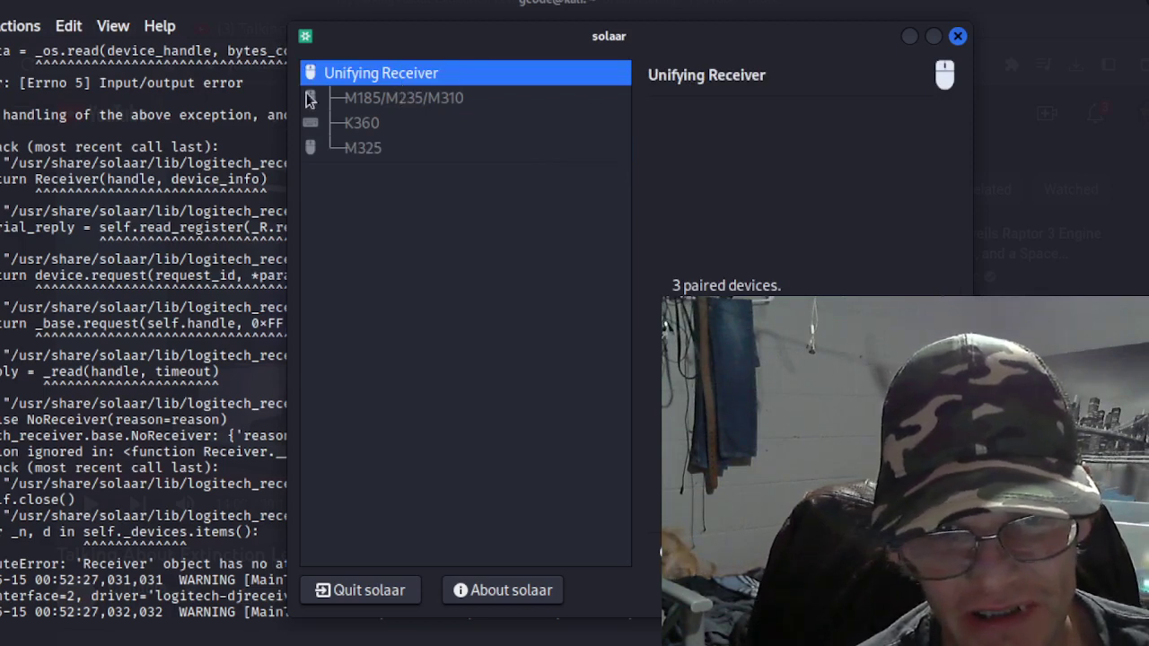
click(390, 101)
click(392, 125)
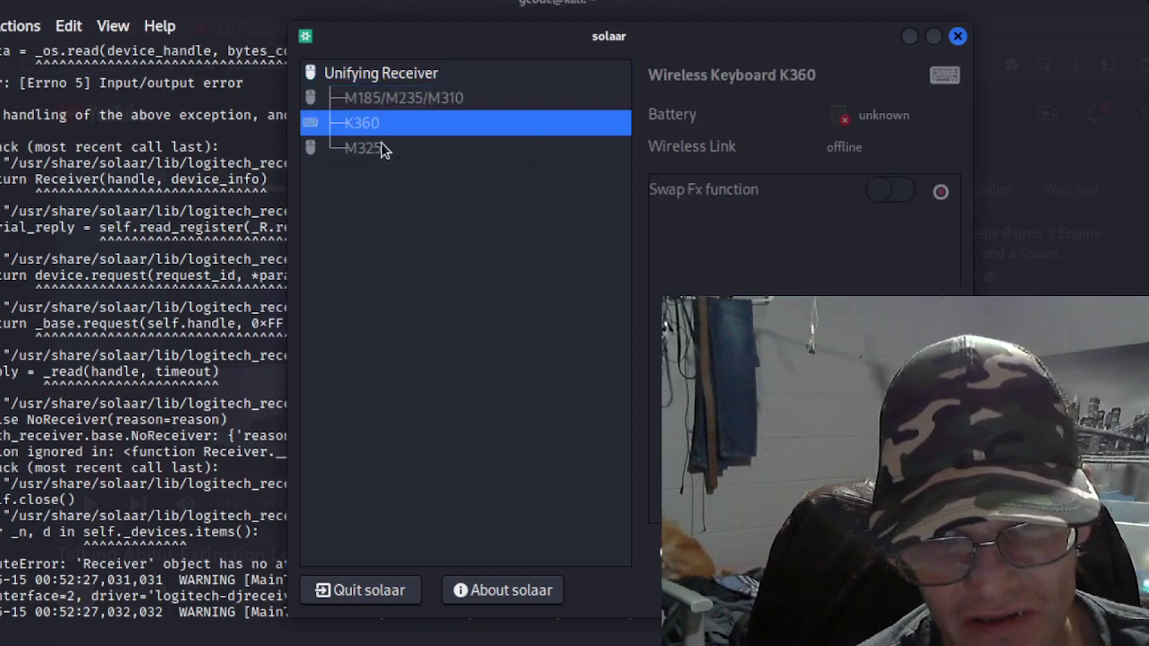
click(382, 148)
click(404, 97)
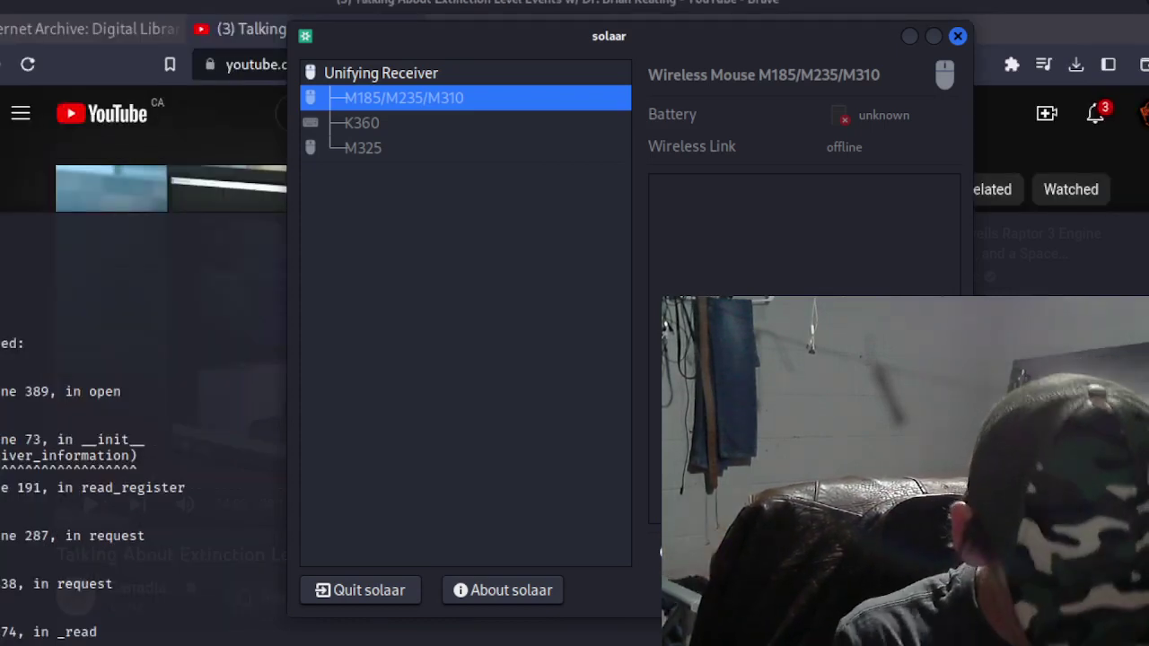
Step: Dismiss the terminal's context menu and raise Solaar, showing the M185/M235/M310 at 70% battery
right_click(7, 312)
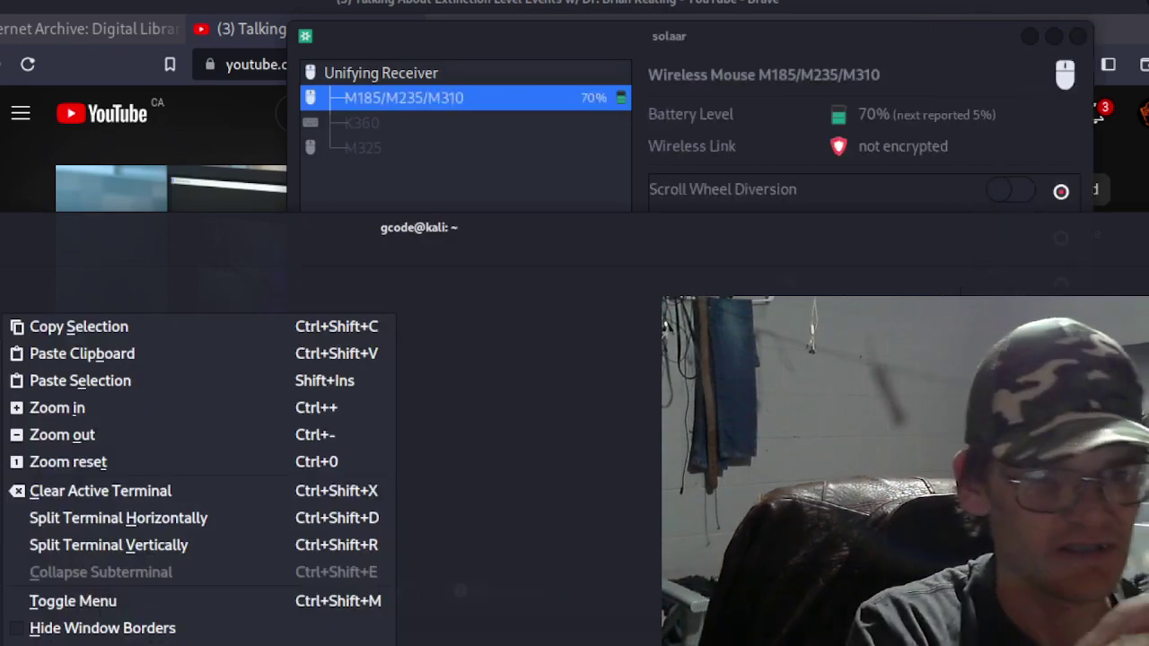
key(Escape)
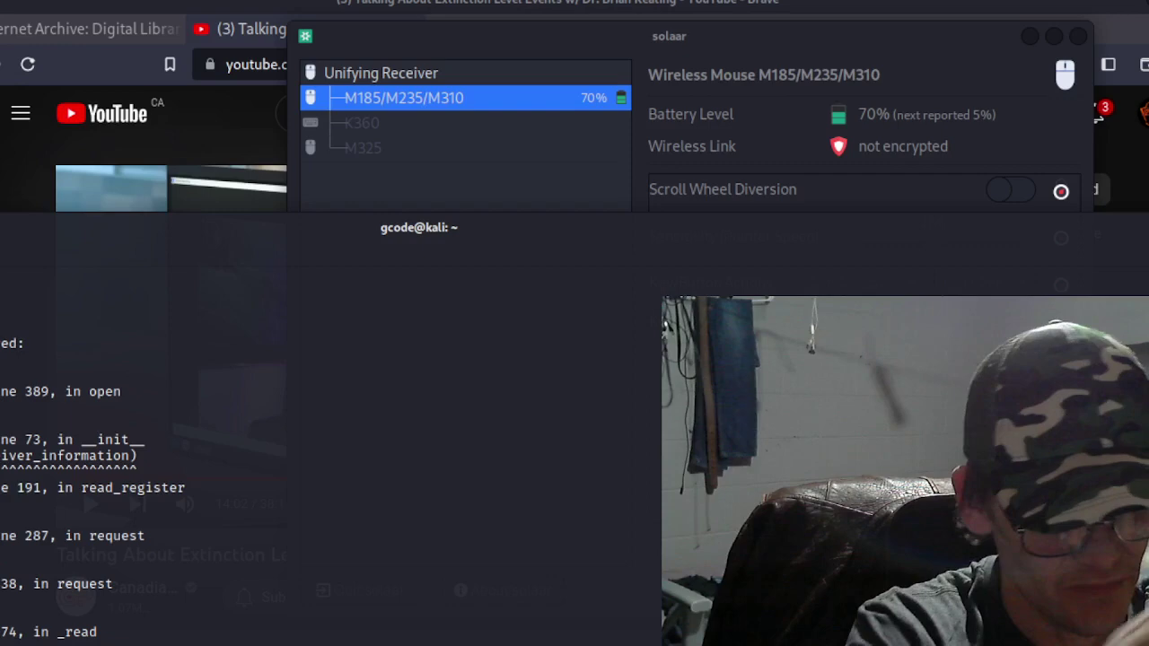
right_click(20, 314)
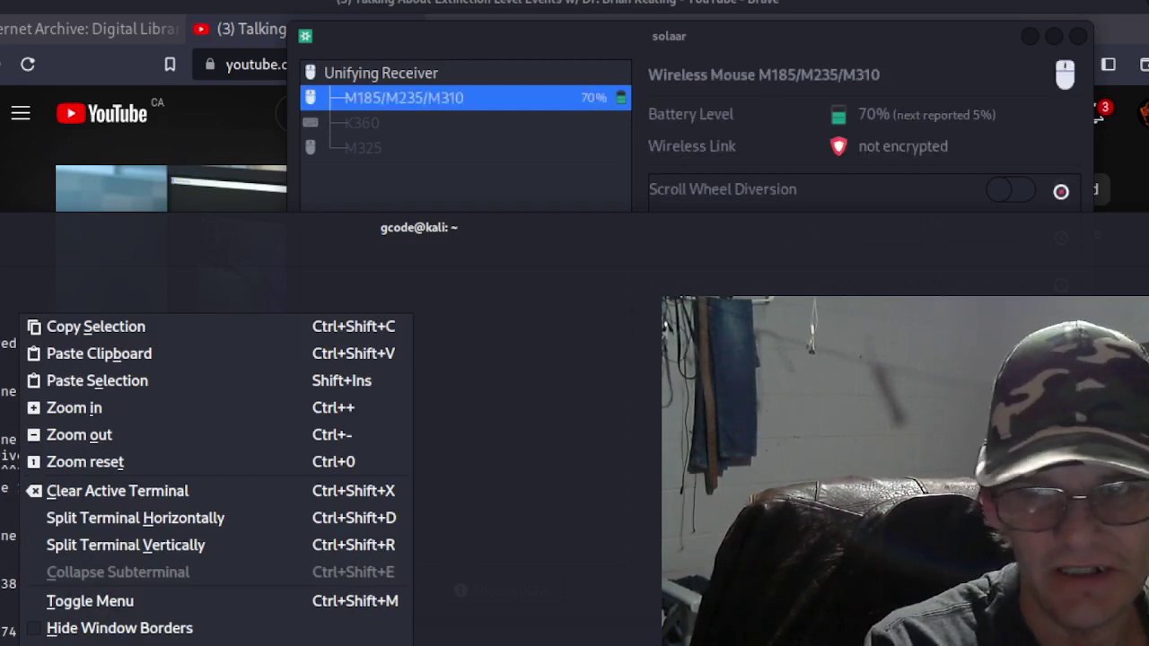
click(928, 100)
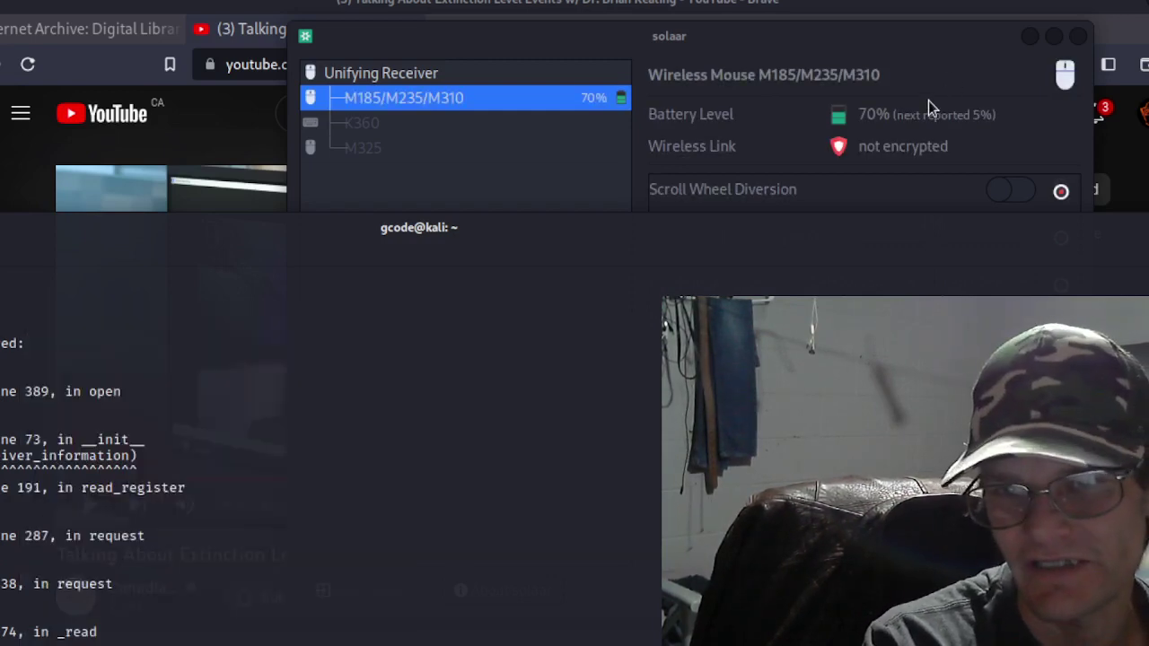
click(834, 41)
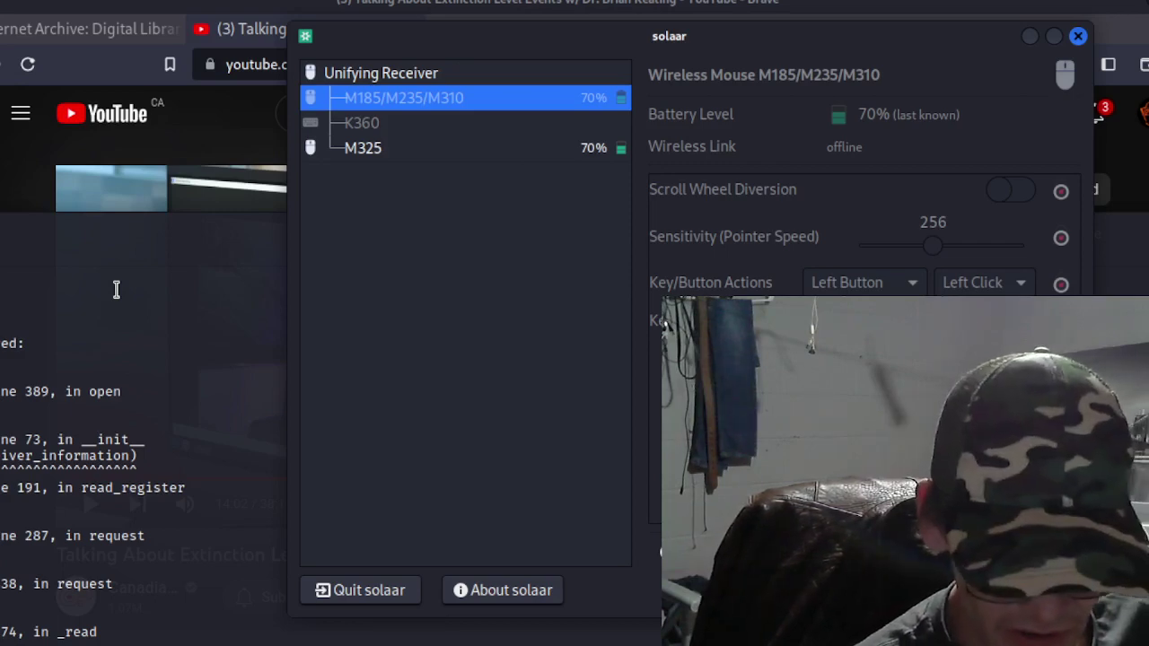
Step: Raise the terminal's debug log above the Solaar device window
click(116, 289)
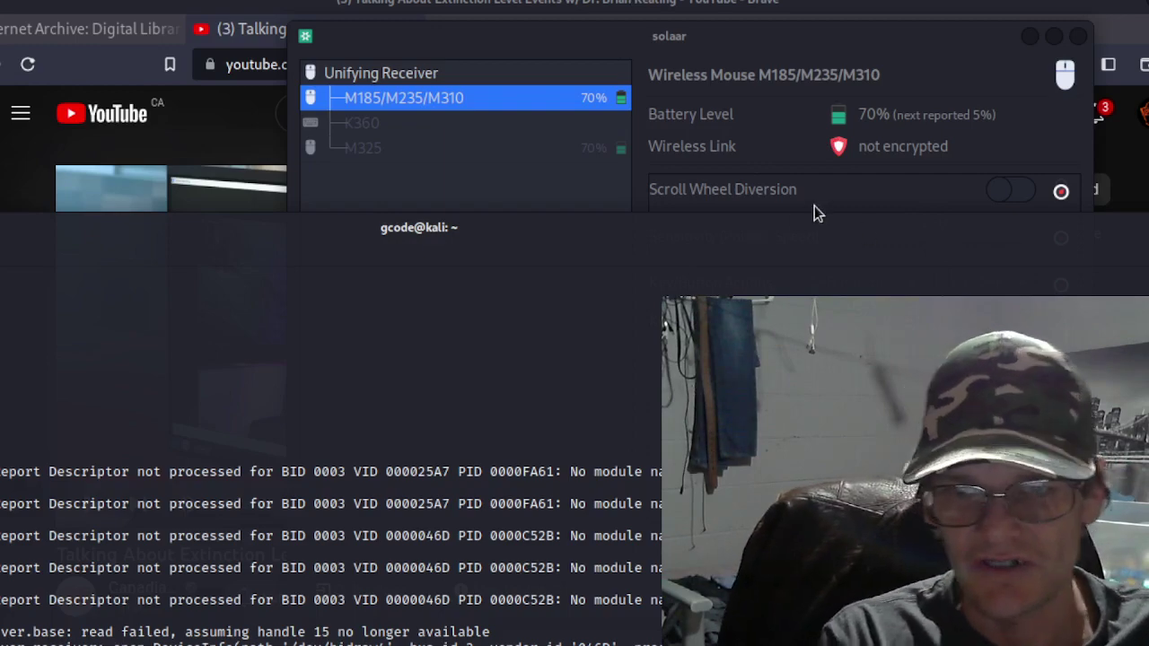
Step: Shrink the terminal to a small window and move it toward the lower left
drag(840, 228, 601, 222)
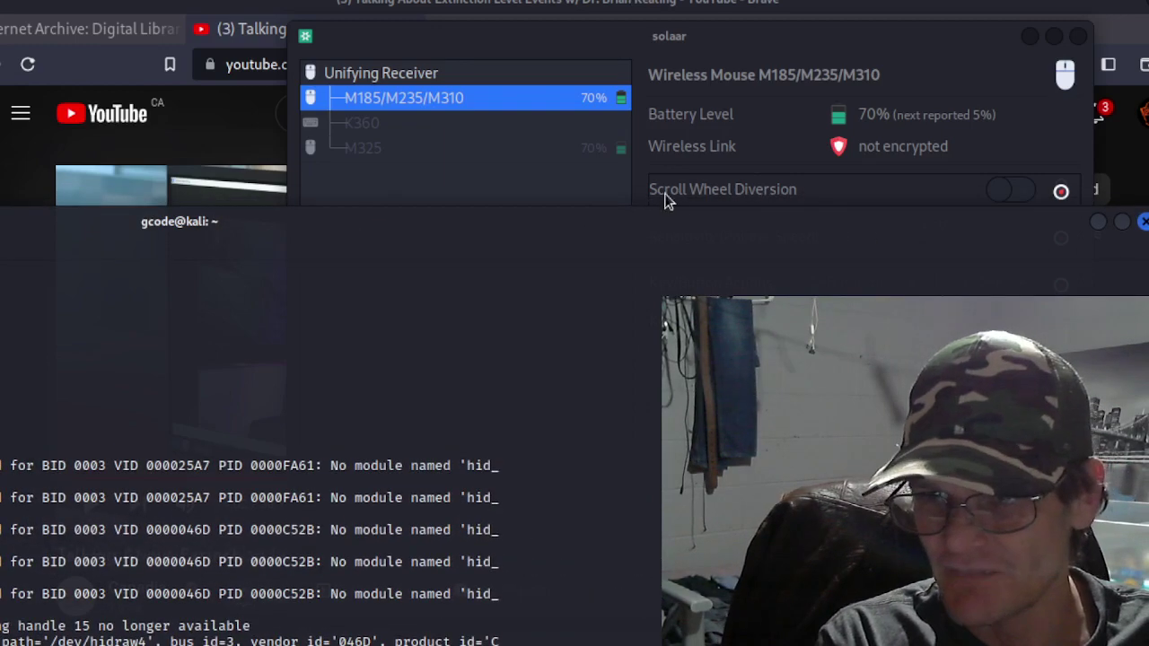
drag(743, 235, 817, 4)
key(alt+F8)
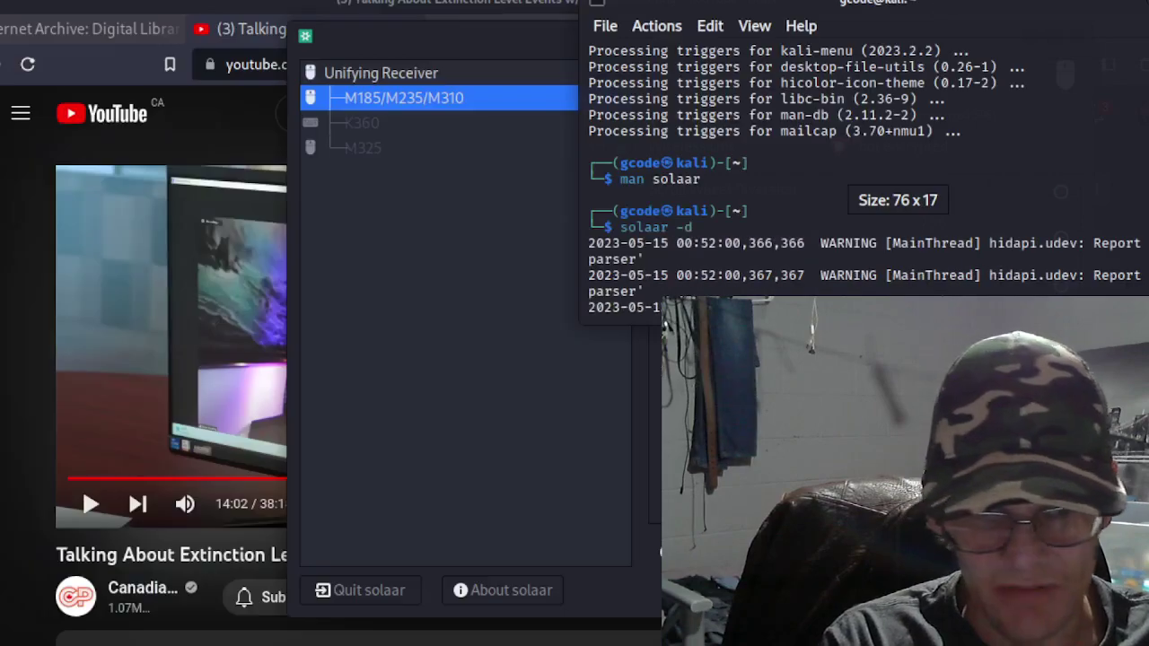
key(Return)
key(alt+F7)
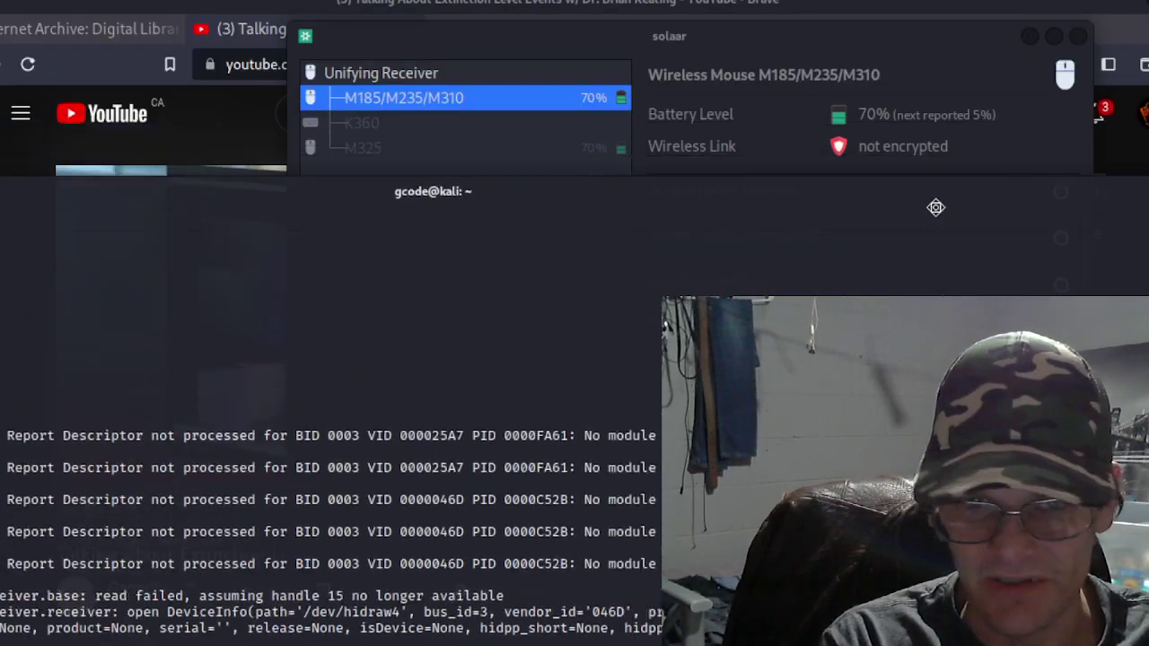
click(472, 268)
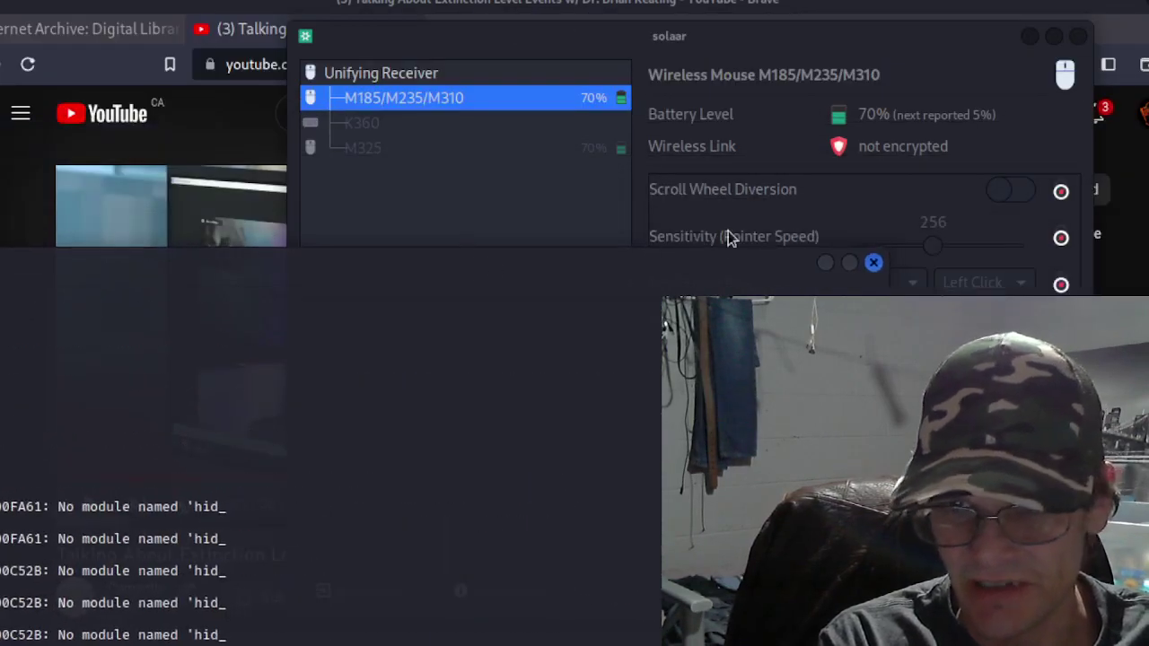
Step: Raise Solaar and view the M325, then the M185/M235/M310 mouse details
click(826, 266)
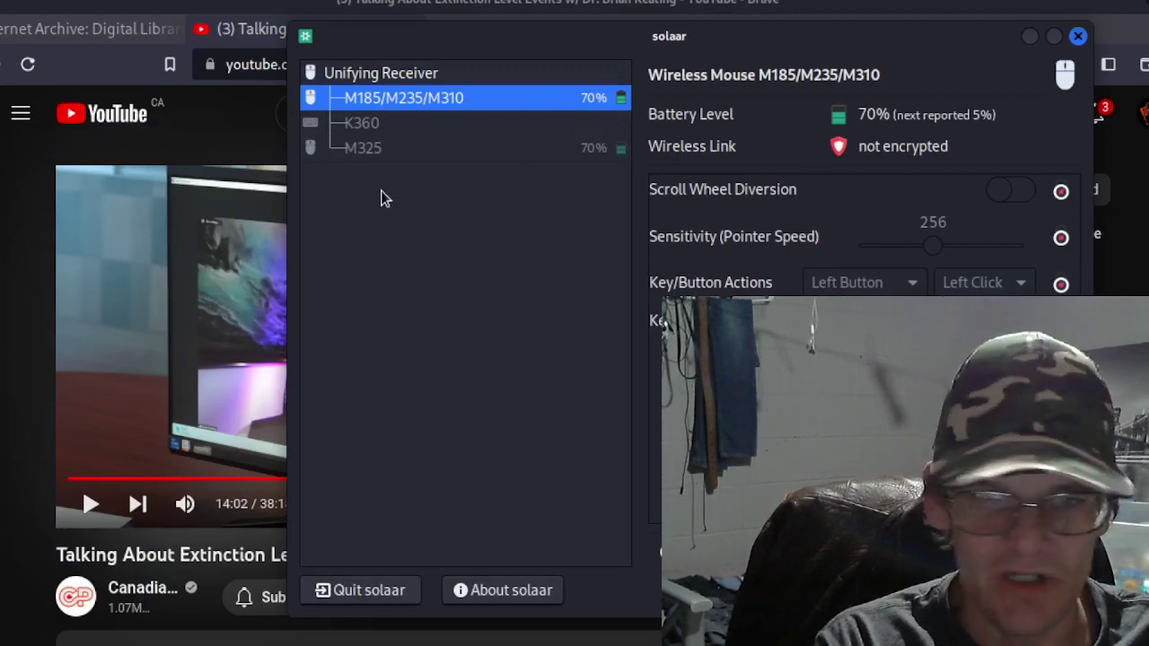
click(384, 149)
click(400, 98)
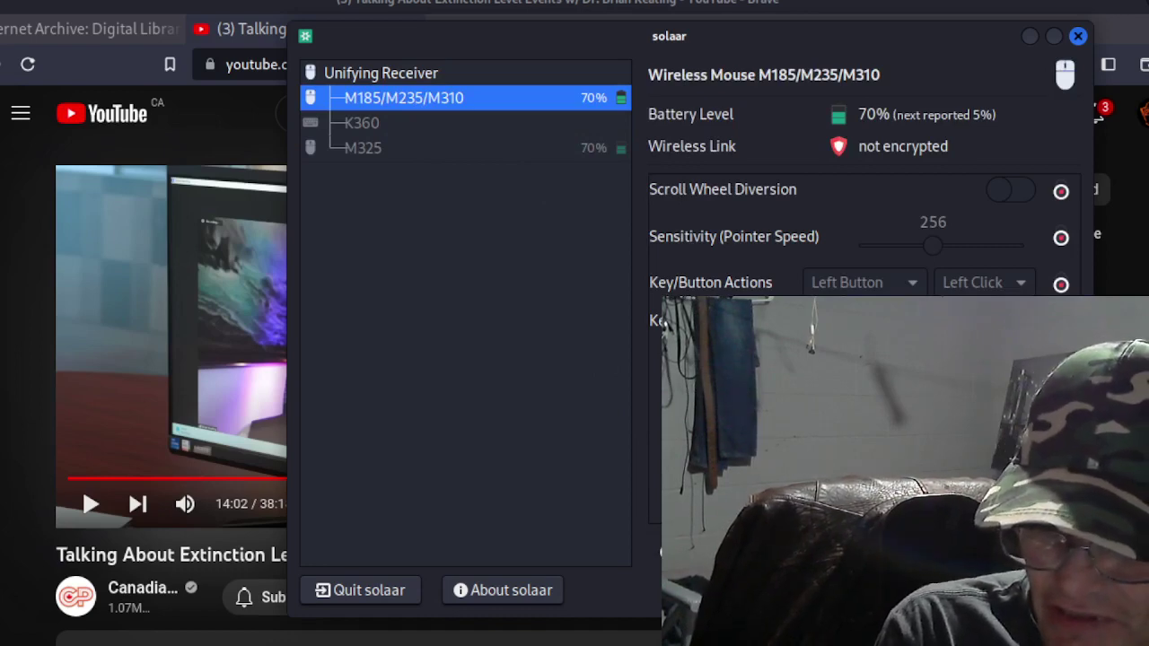
Step: Quit Solaar and bring up the OBS Studio tray menu with its recording controls
click(390, 595)
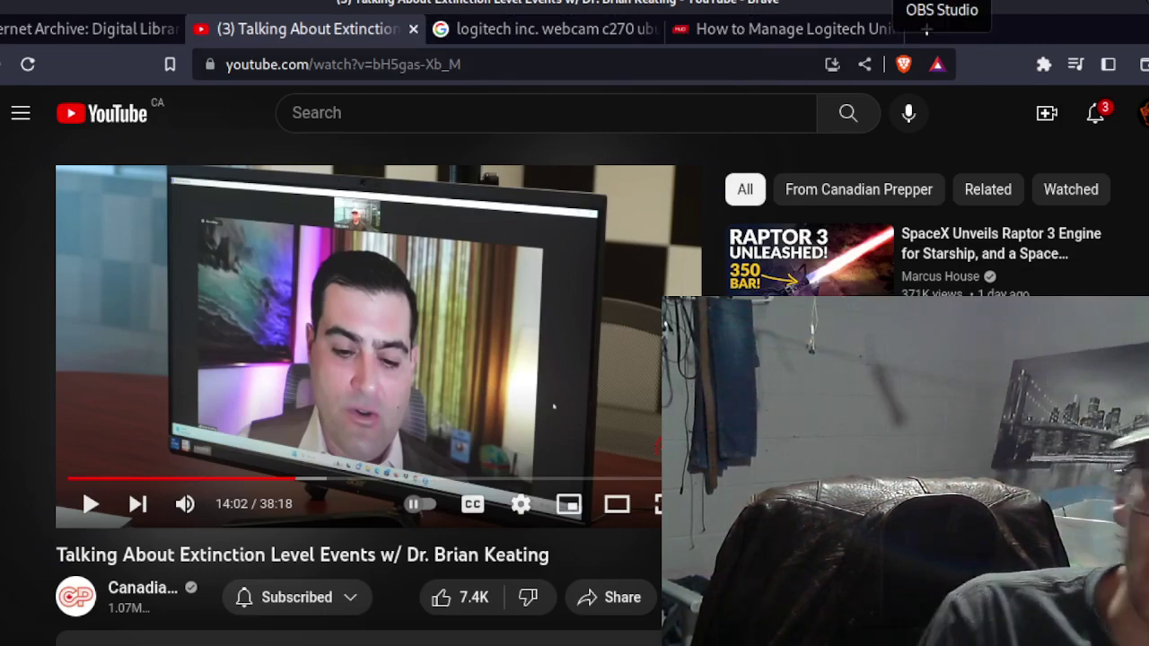
right_click(934, 2)
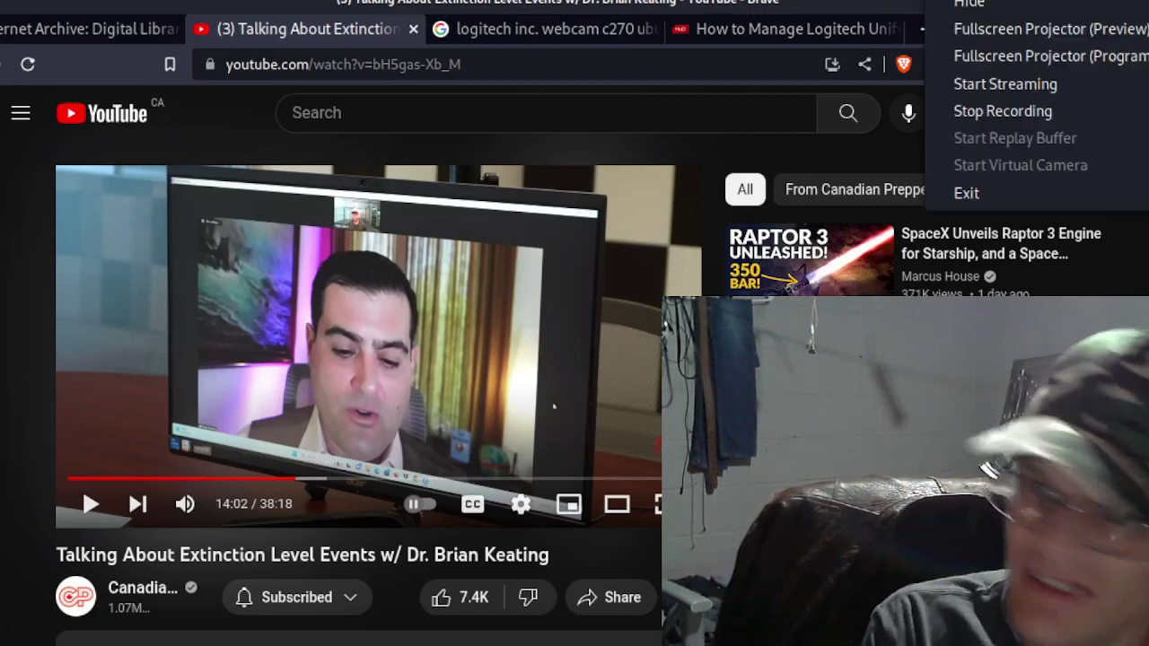